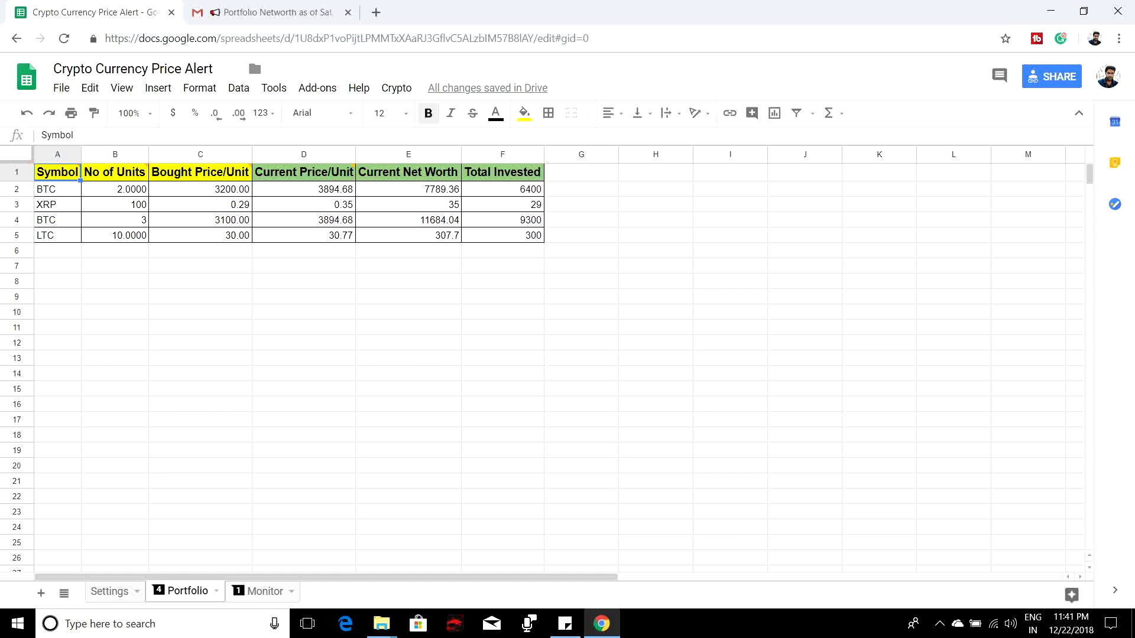
Examine the Portfolio sheet's coin rows, comparing the two BTC entries and their unit, price, net worth and investment columns.
{"action": "left_click", "coordinate": [243, 238]}
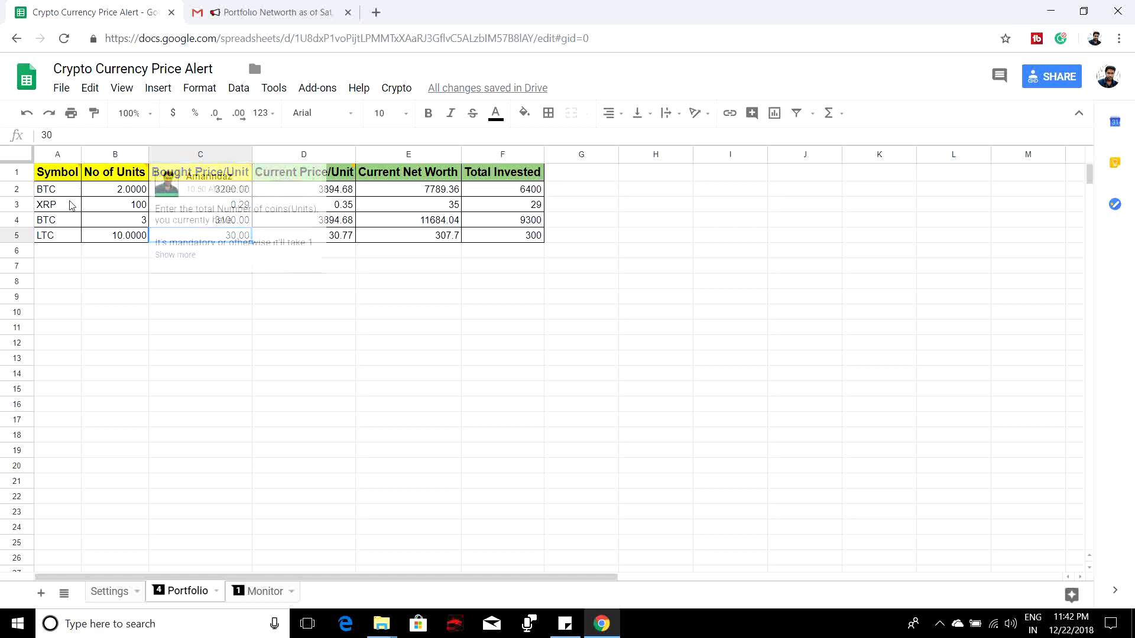
{"action": "left_click", "coordinate": [53, 221]}
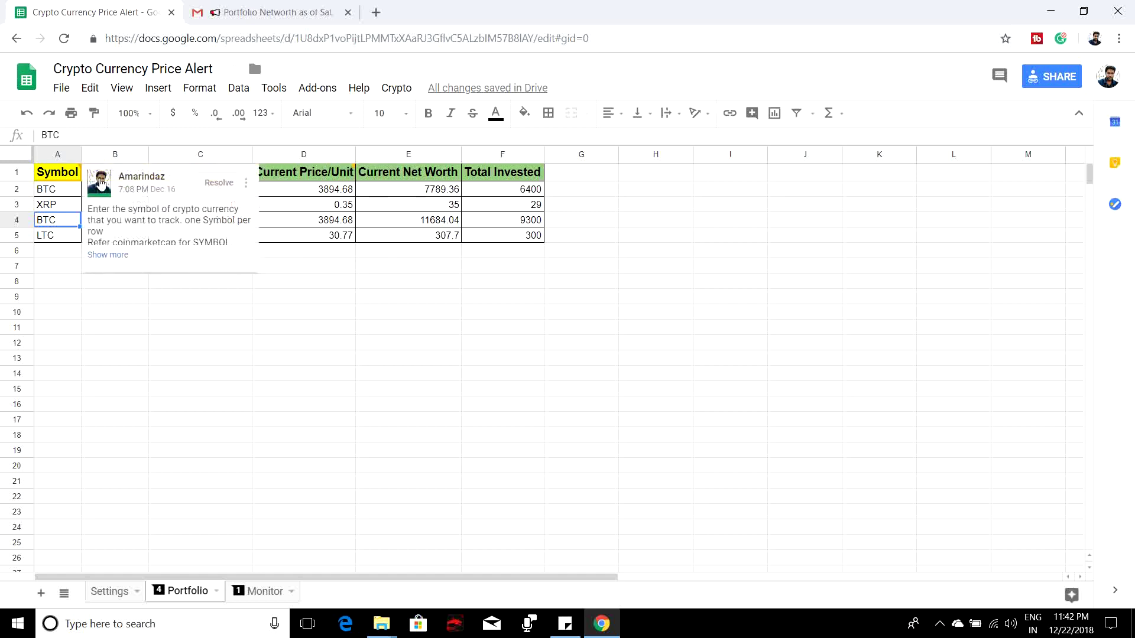
{"action": "mouse_move", "coordinate": [275, 172]}
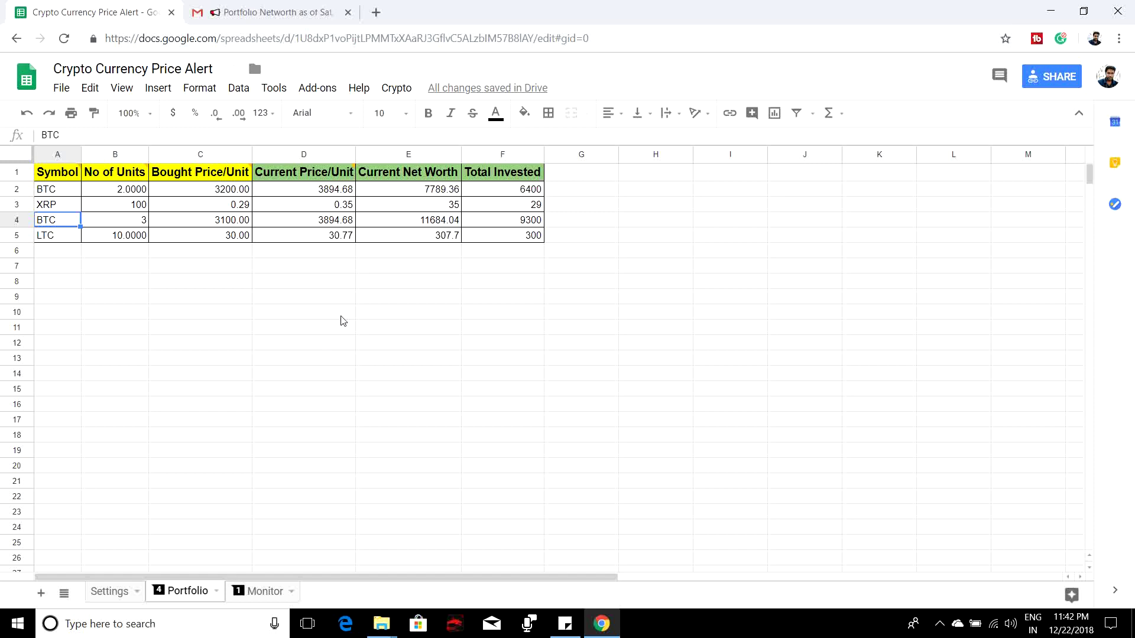
{"action": "left_click", "coordinate": [18, 189]}
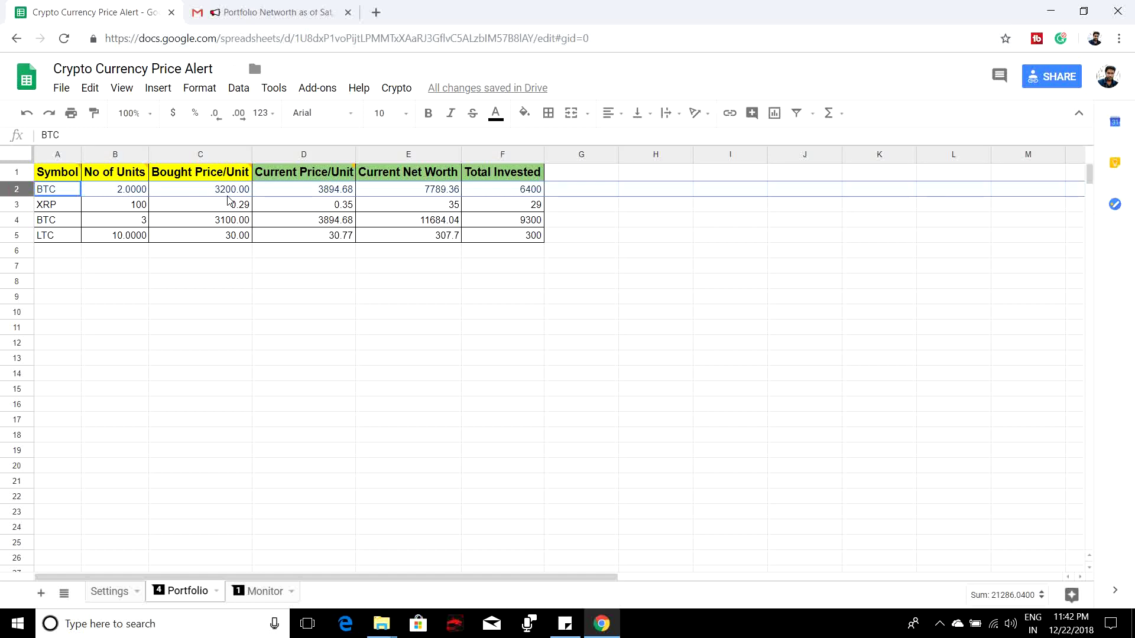
{"action": "left_click", "coordinate": [21, 219]}
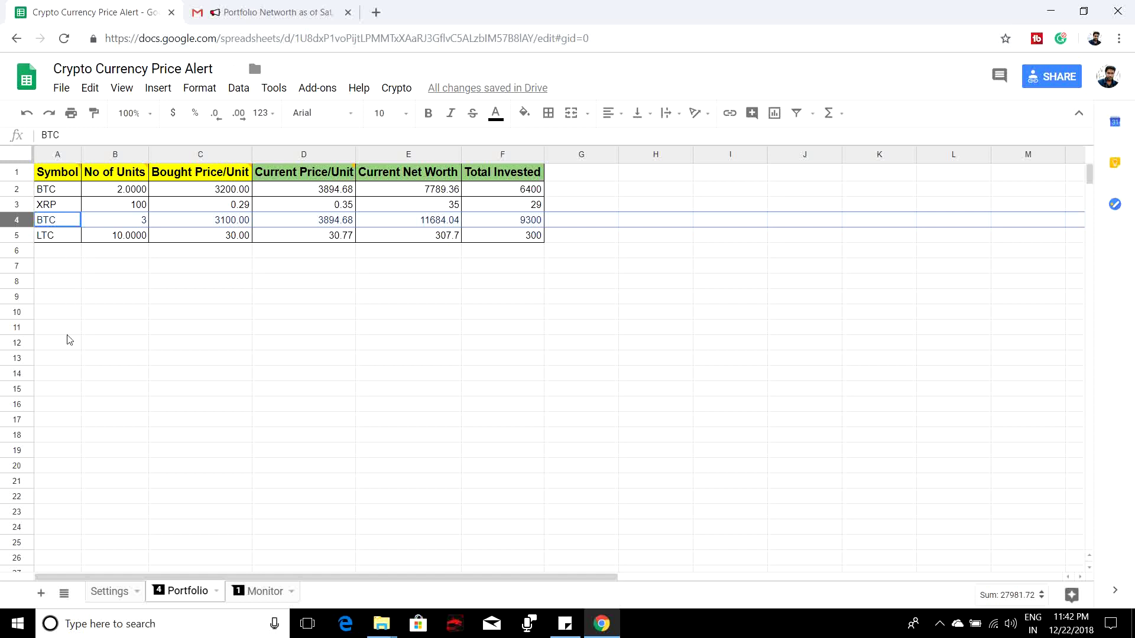
{"action": "left_click", "coordinate": [575, 179]}
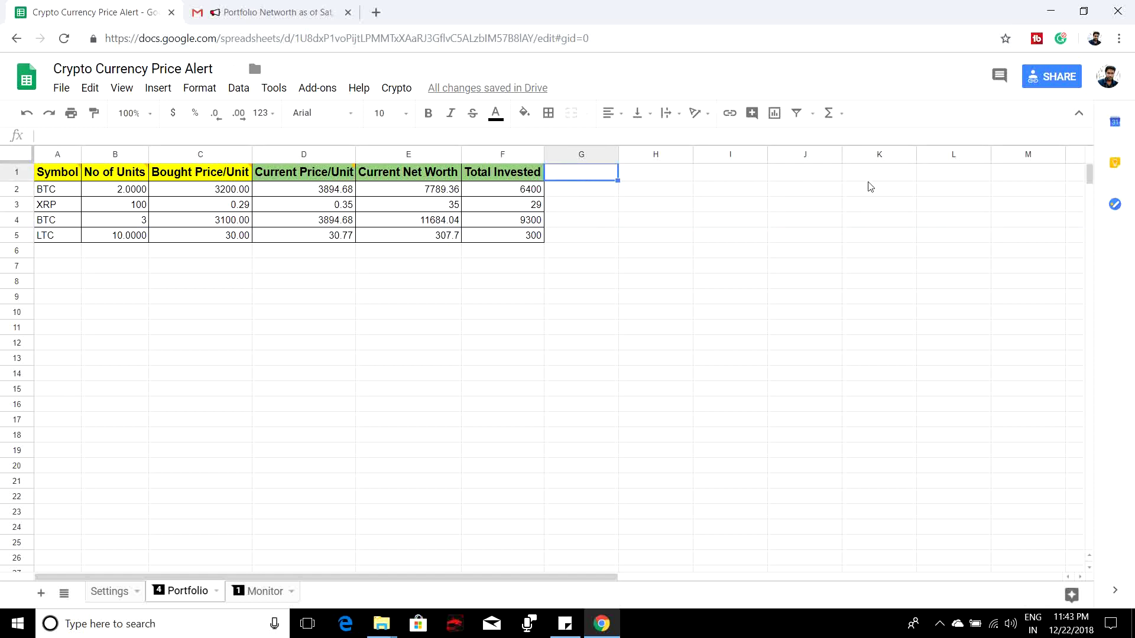
{"action": "left_click", "coordinate": [582, 193]}
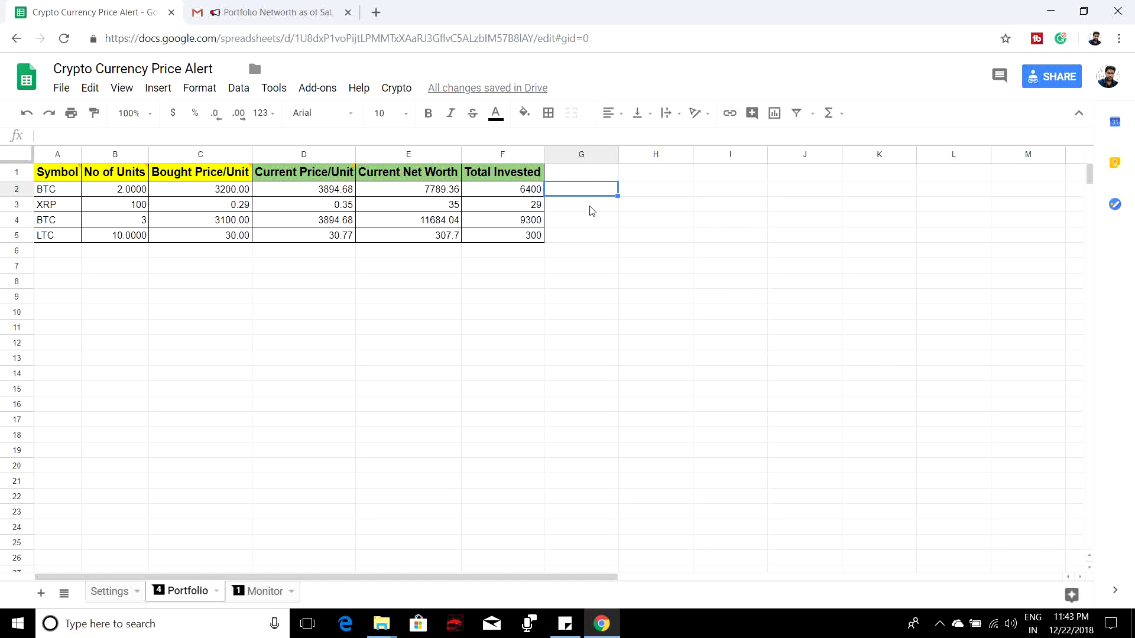
{"action": "left_click", "coordinate": [590, 210]}
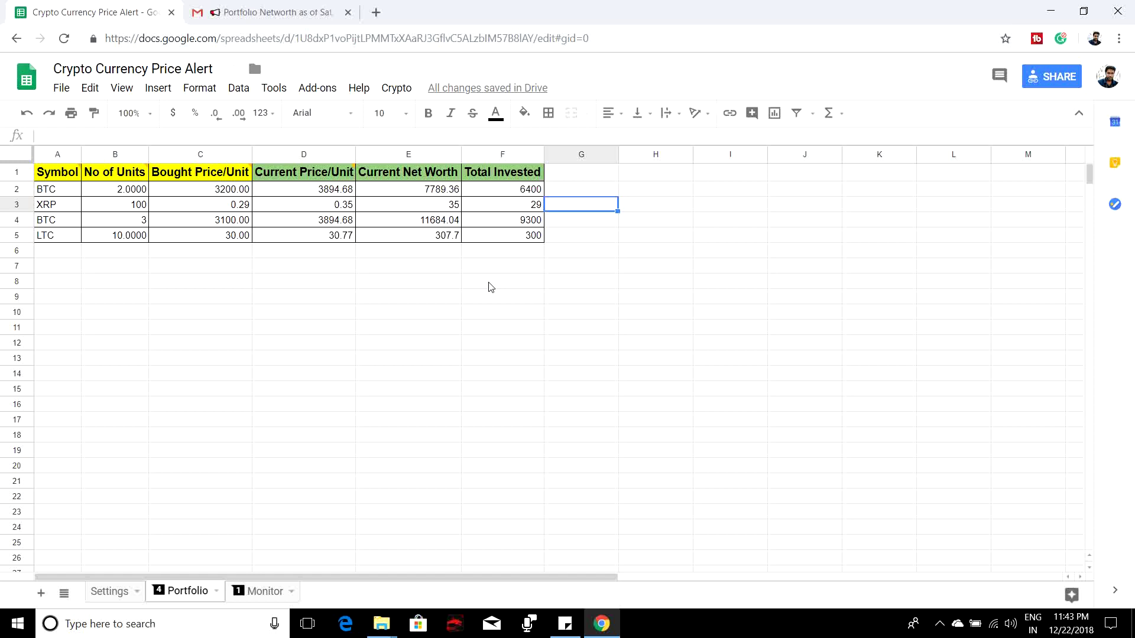
Switch to the Portfolio Networth email in Gmail and review its currency table and Portfolio Summary.
{"action": "left_click", "coordinate": [266, 12]}
{"action": "scroll", "coordinate": [581, 457], "scroll_direction": "down", "scroll_amount": 3}
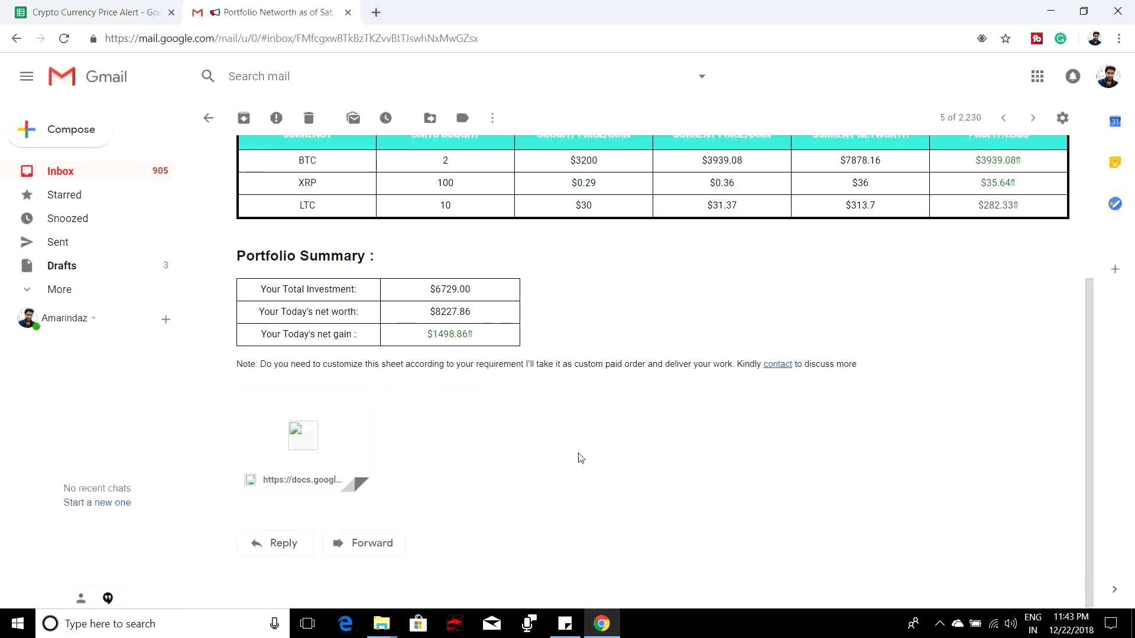
{"action": "scroll", "coordinate": [561, 452], "scroll_direction": "up", "scroll_amount": 3}
{"action": "scroll", "coordinate": [540, 413], "scroll_direction": "down", "scroll_amount": 2}
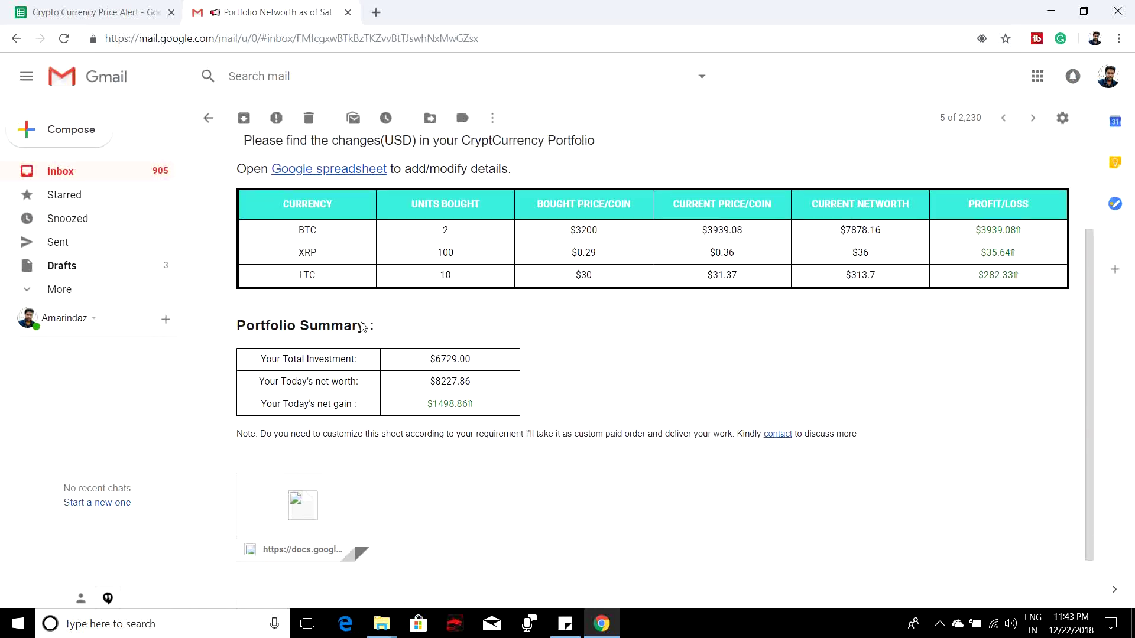
{"action": "scroll", "coordinate": [343, 349], "scroll_direction": "up", "scroll_amount": 2}
{"action": "scroll", "coordinate": [314, 266], "scroll_direction": "down", "scroll_amount": 1}
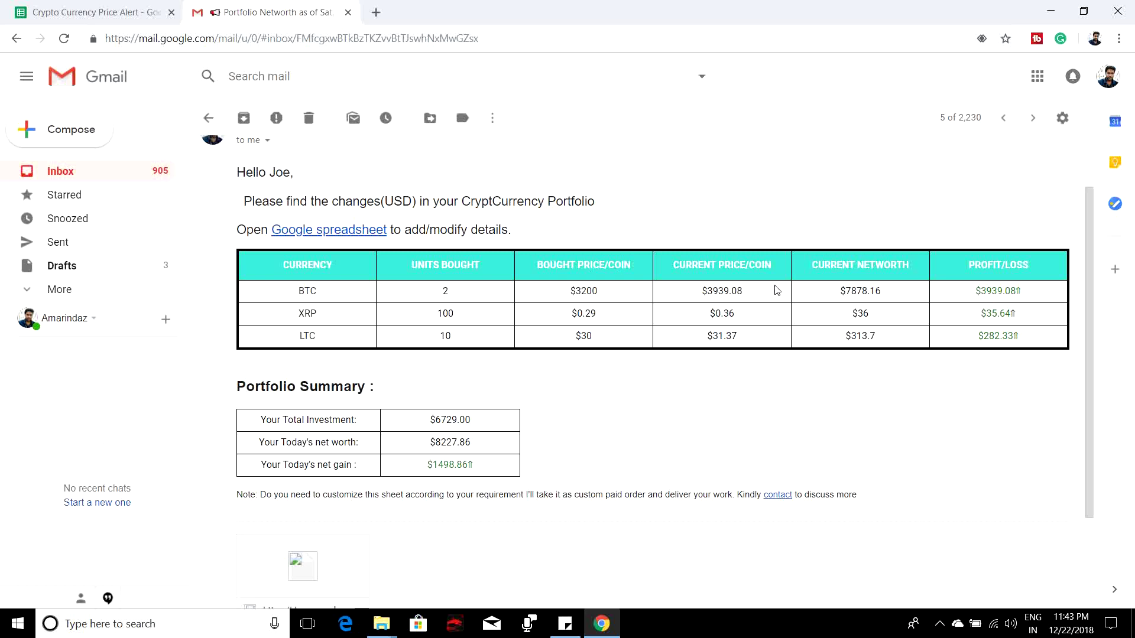
{"action": "triple_click", "coordinate": [732, 280]}
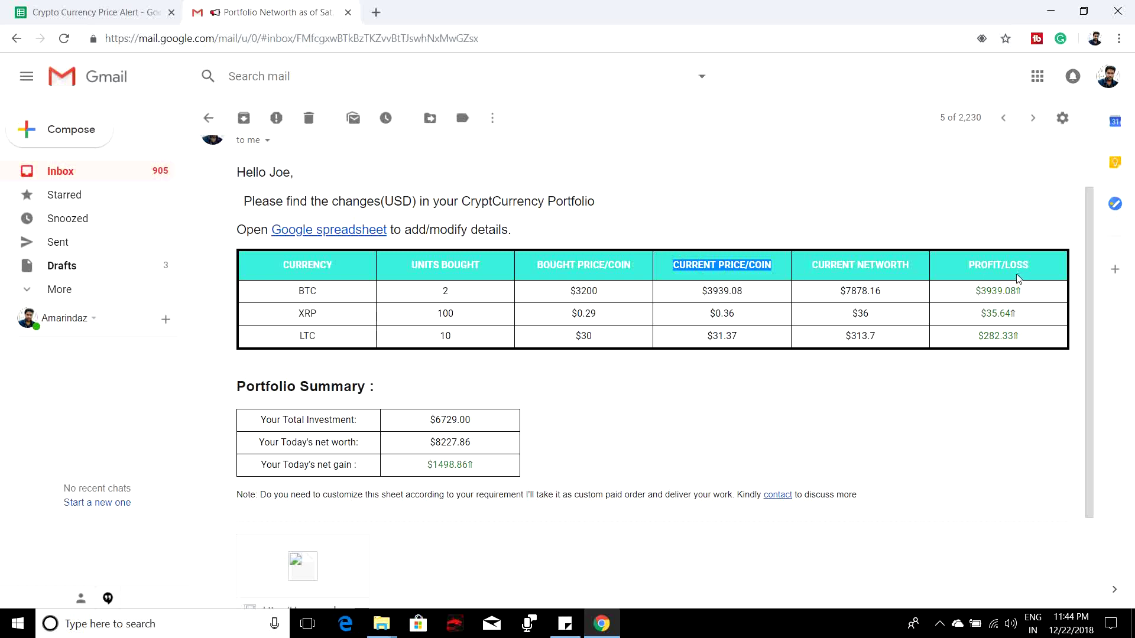
{"action": "scroll", "coordinate": [357, 384], "scroll_direction": "down", "scroll_amount": 2}
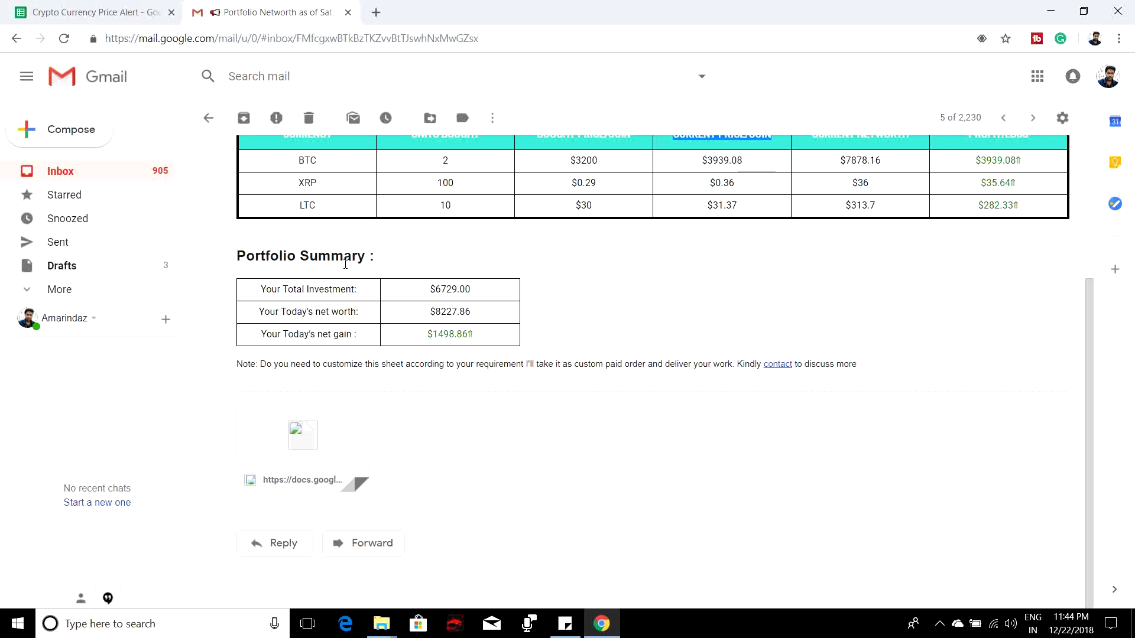
{"action": "scroll", "coordinate": [337, 285], "scroll_direction": "up", "scroll_amount": 3}
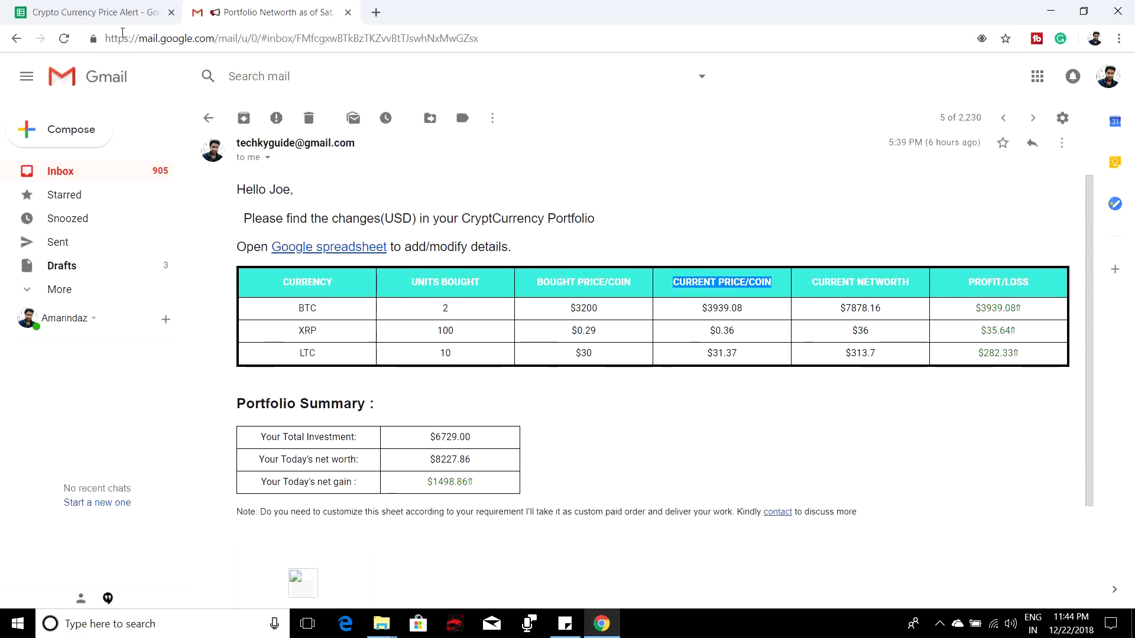
Return to the Crypto Currency Price Alert spreadsheet and open the Monitor sheet.
{"action": "left_click", "coordinate": [122, 24]}
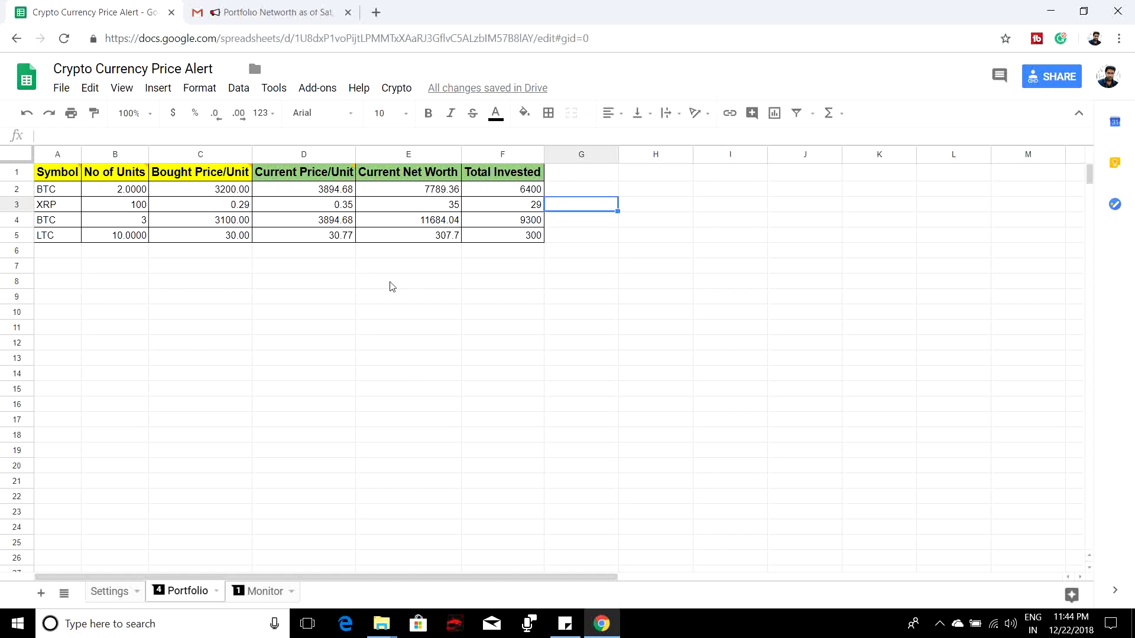
{"action": "left_click", "coordinate": [249, 591]}
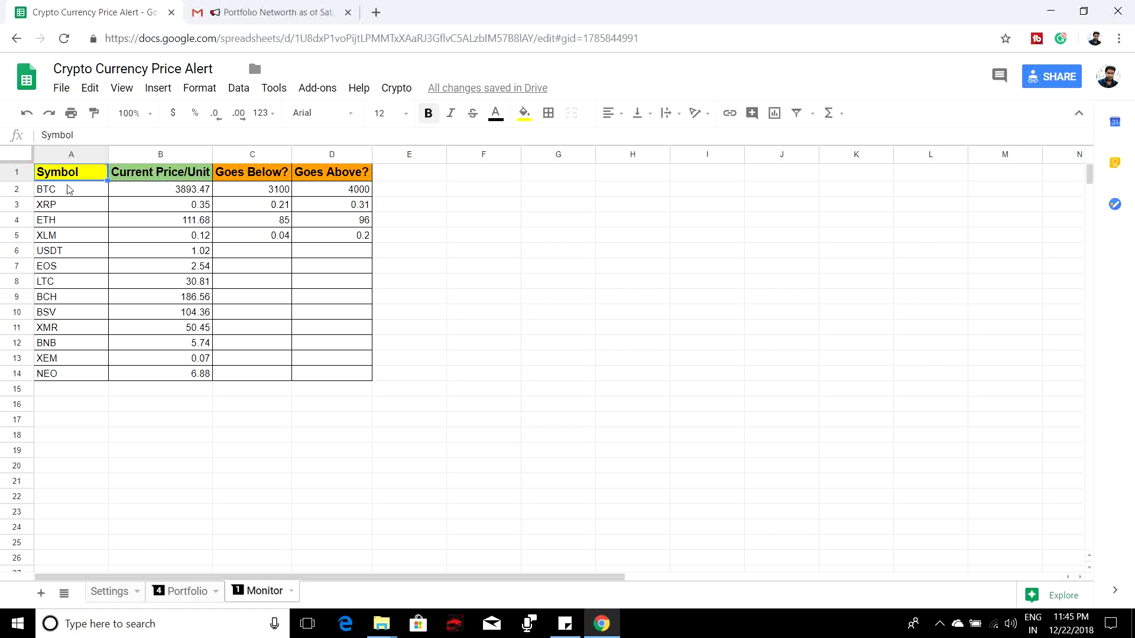
{"action": "mouse_move", "coordinate": [72, 178]}
Open coinmarketcap.com in a new browser tab and locate Cardano's symbol, ADA, in the cryptocurrency list.
{"action": "left_click", "coordinate": [376, 12]}
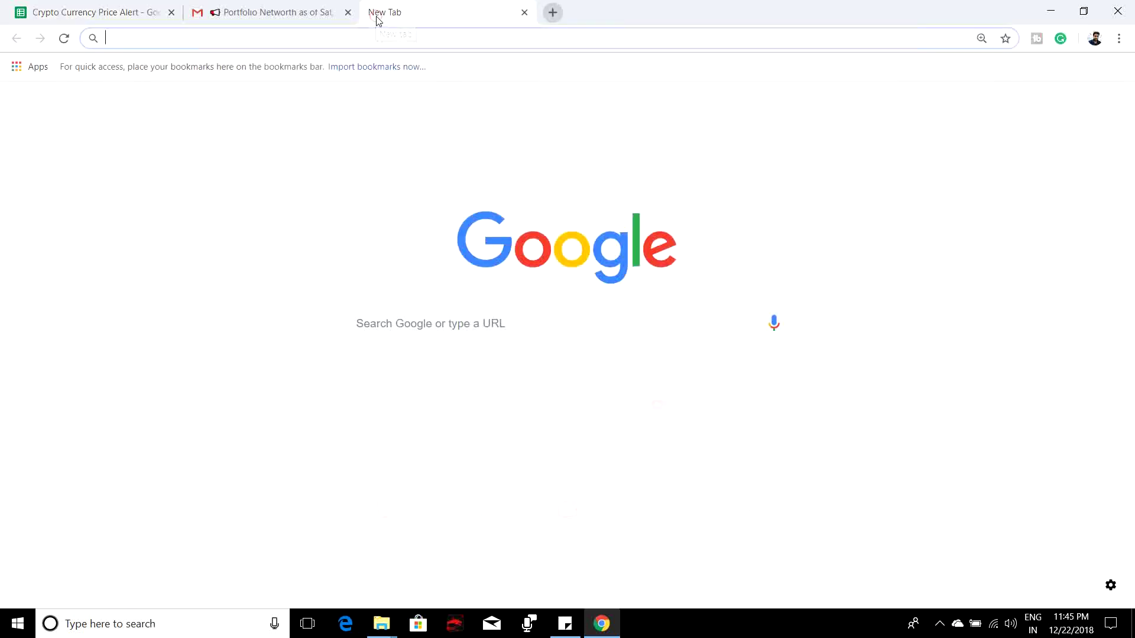
{"action": "type", "text": "c"}
{"action": "key", "text": "Return"}
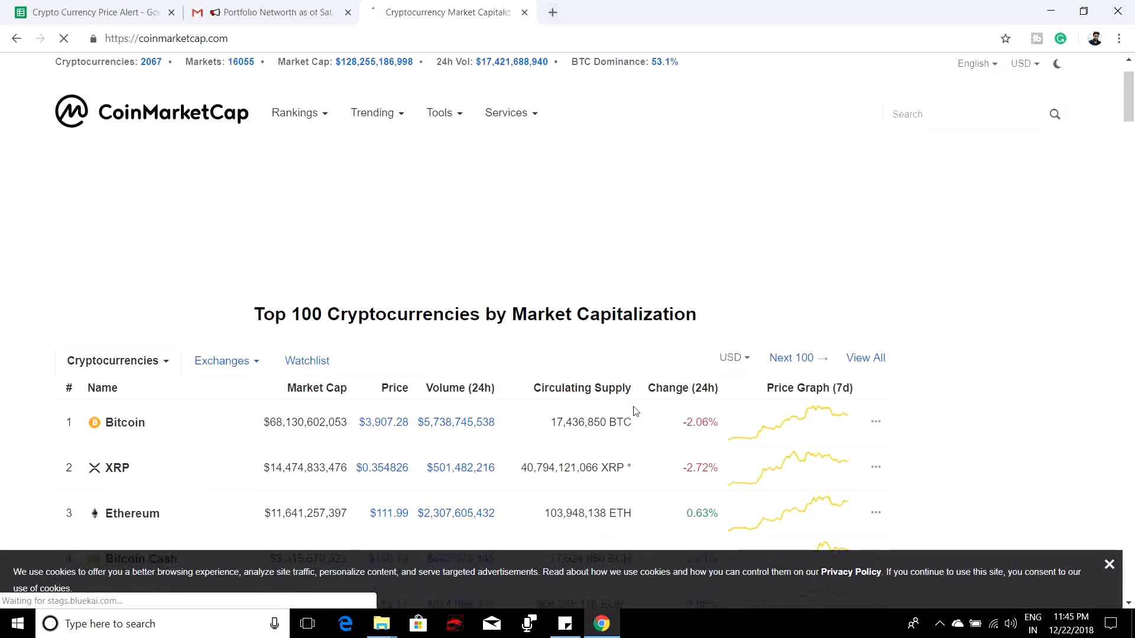
{"action": "scroll", "coordinate": [618, 424], "scroll_direction": "down", "scroll_amount": 9}
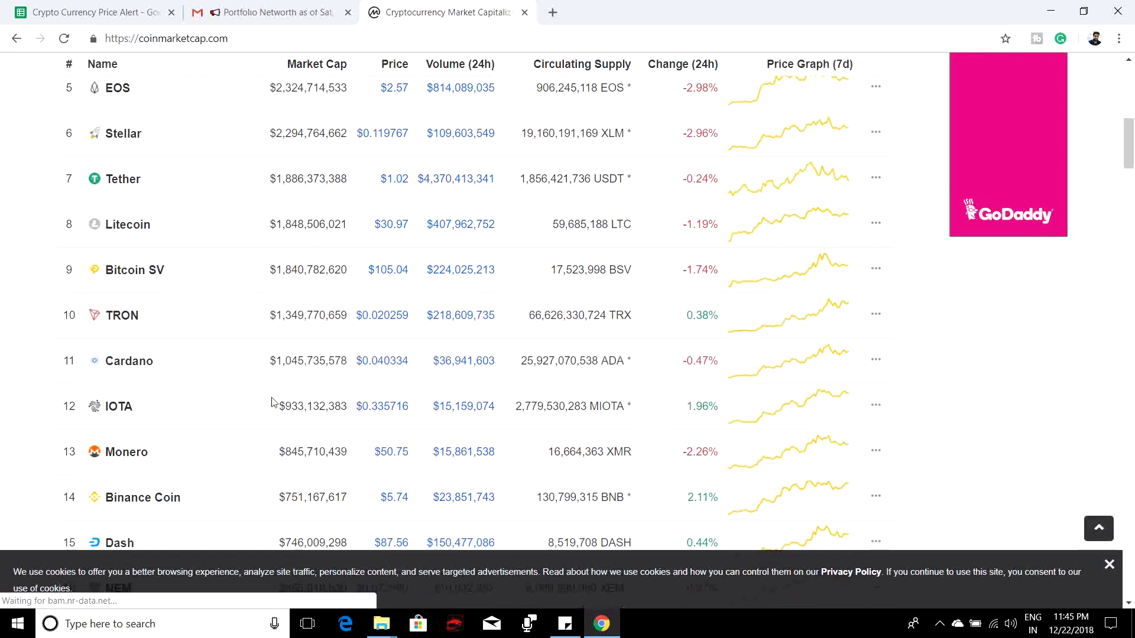
{"action": "double_click", "coordinate": [609, 361]}
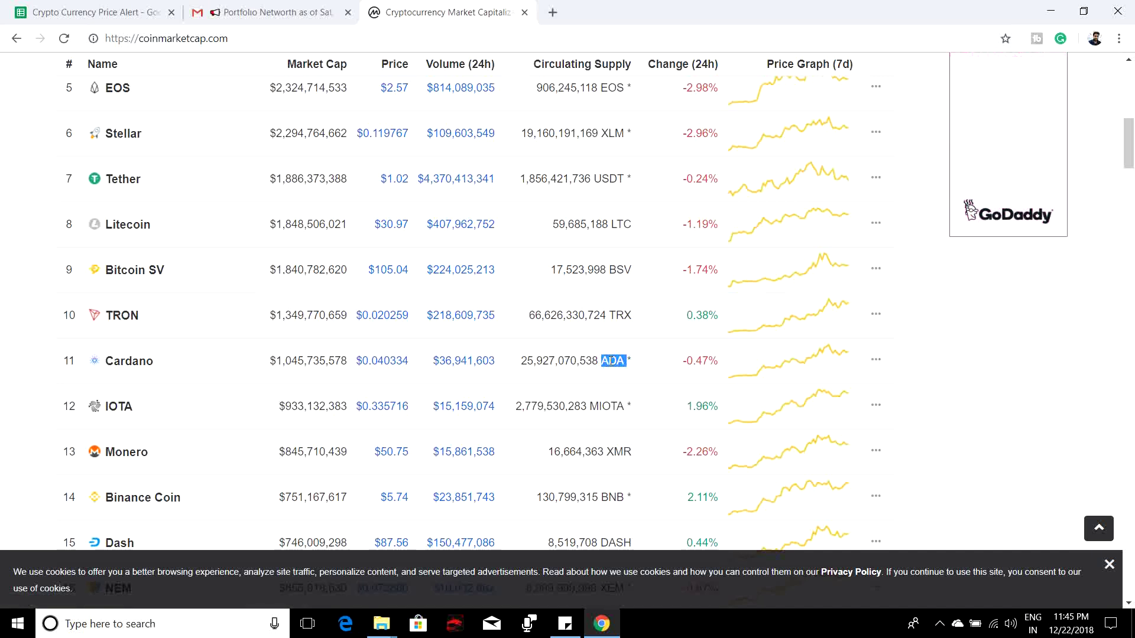
Return to the Monitor sheet and examine which coins have Goes Below? and Goes Above? thresholds.
{"action": "left_click", "coordinate": [94, 12]}
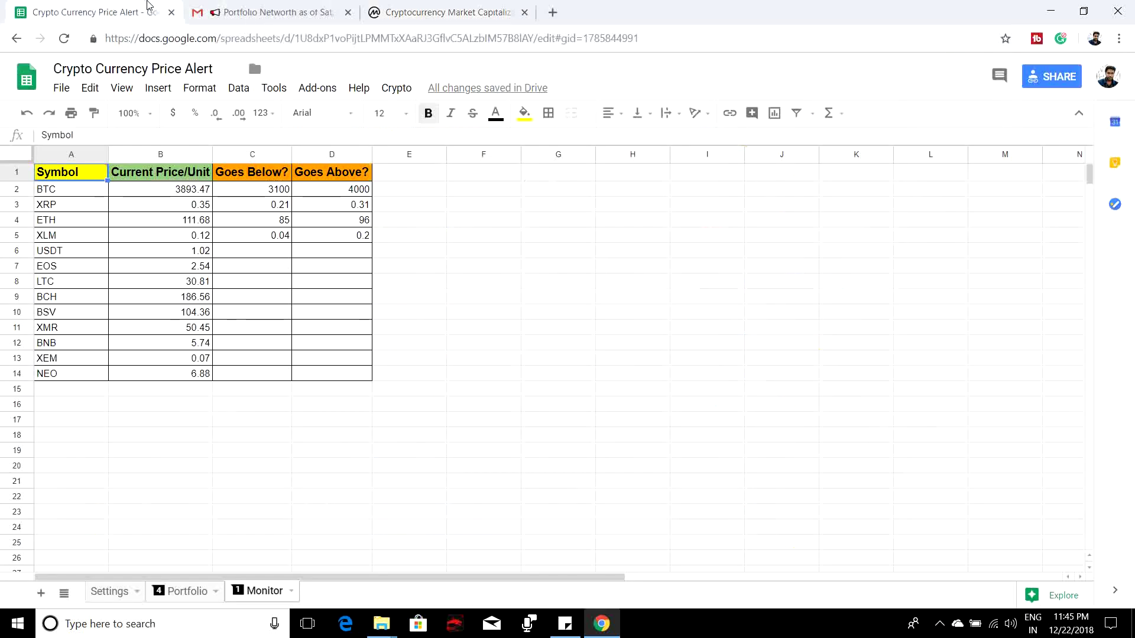
{"action": "left_click_drag", "start_coordinate": [263, 171], "coordinate": [349, 175]}
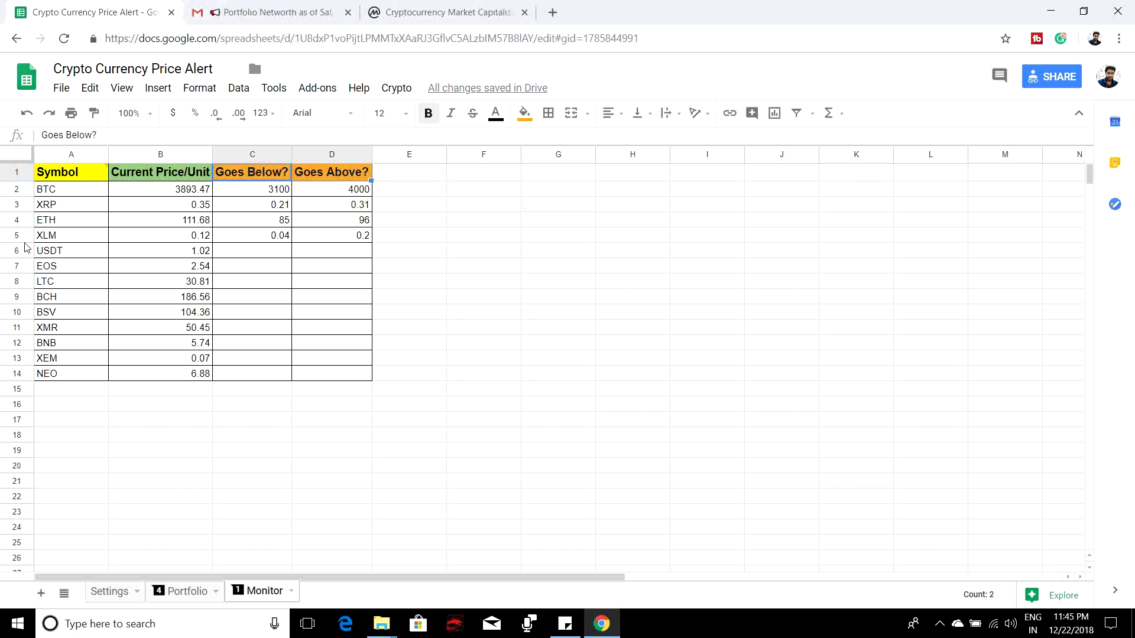
{"action": "left_click", "coordinate": [54, 251]}
{"action": "mouse_move", "coordinate": [55, 251]}
{"action": "left_mouse_down"}
{"action": "mouse_move", "coordinate": [154, 269]}
{"action": "mouse_move", "coordinate": [355, 342]}
{"action": "mouse_move", "coordinate": [368, 392]}
{"action": "left_mouse_up"}
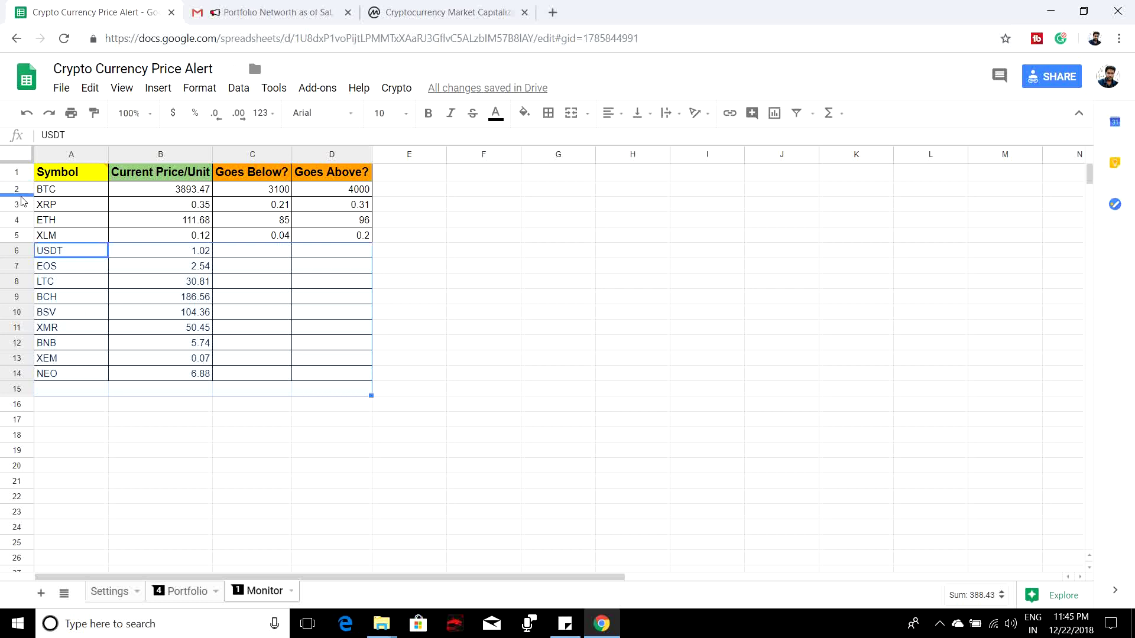
{"action": "left_click_drag", "start_coordinate": [20, 189], "coordinate": [20, 237]}
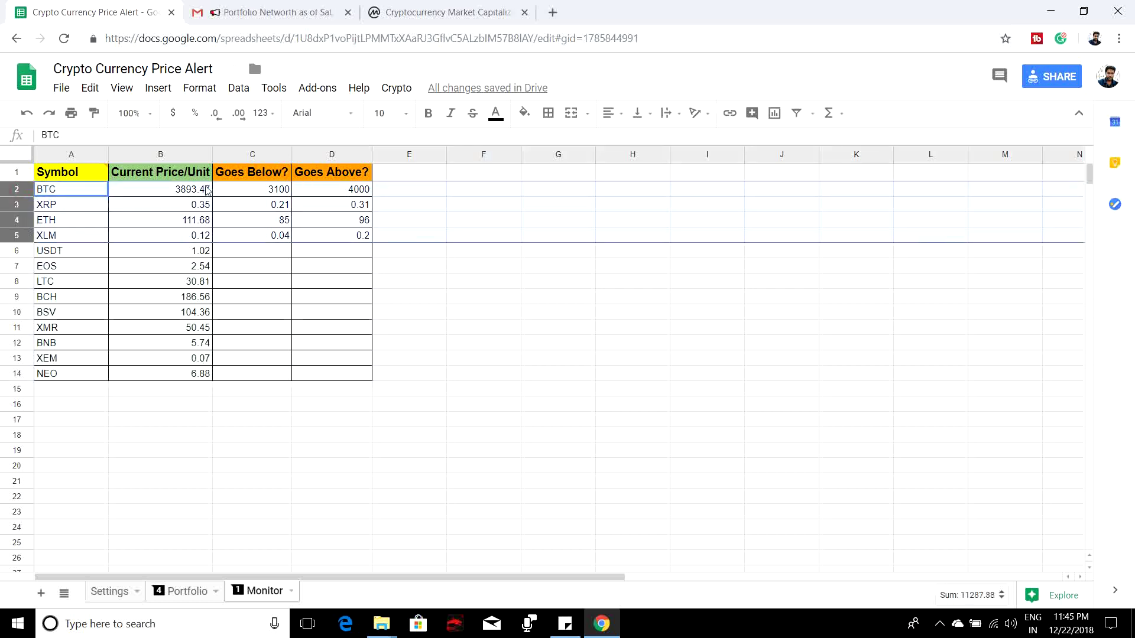
{"action": "left_click", "coordinate": [251, 190]}
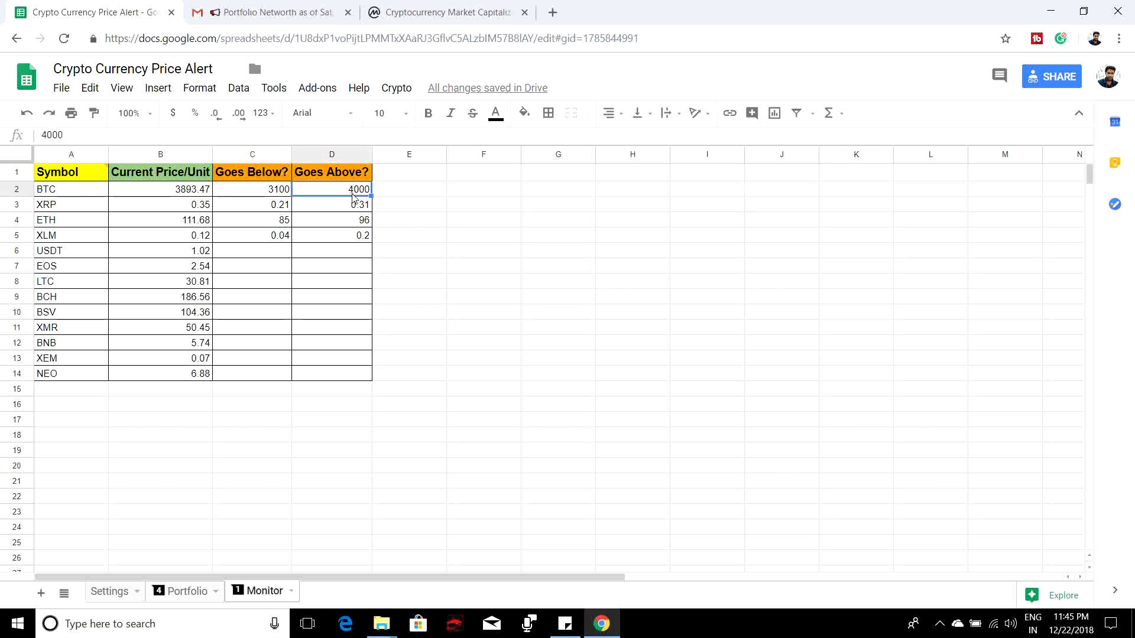
{"action": "left_click_drag", "start_coordinate": [239, 177], "coordinate": [352, 176]}
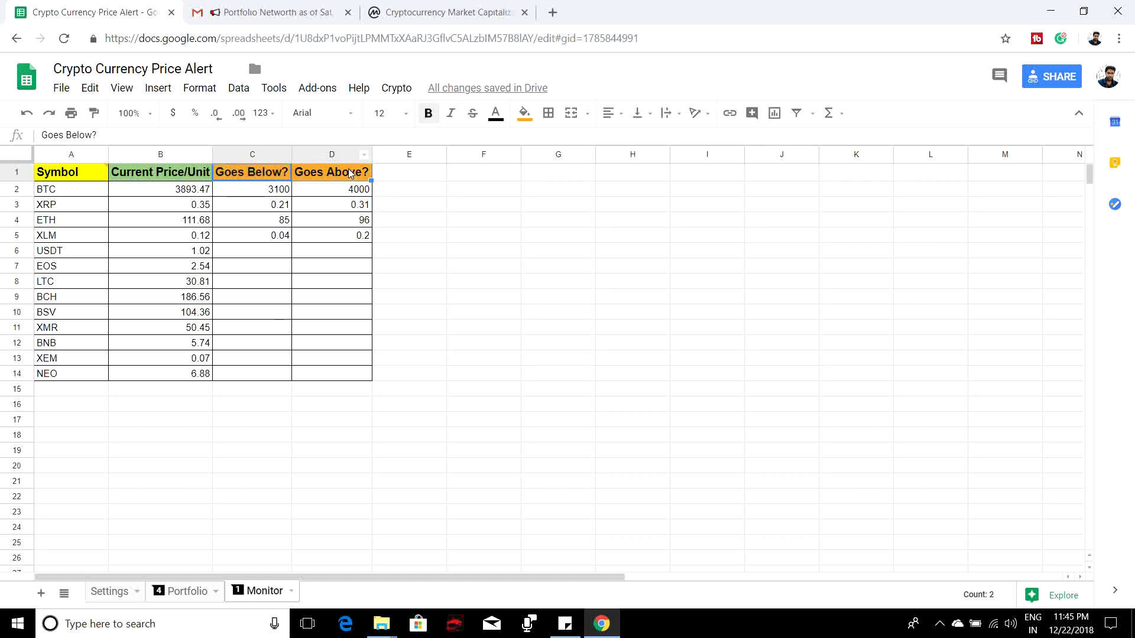
Review the BTC row's current price against its Goes Below? and Goes Above? thresholds.
{"action": "mouse_move", "coordinate": [70, 179]}
{"action": "key", "text": "Left"}
{"action": "key", "text": "Down"}
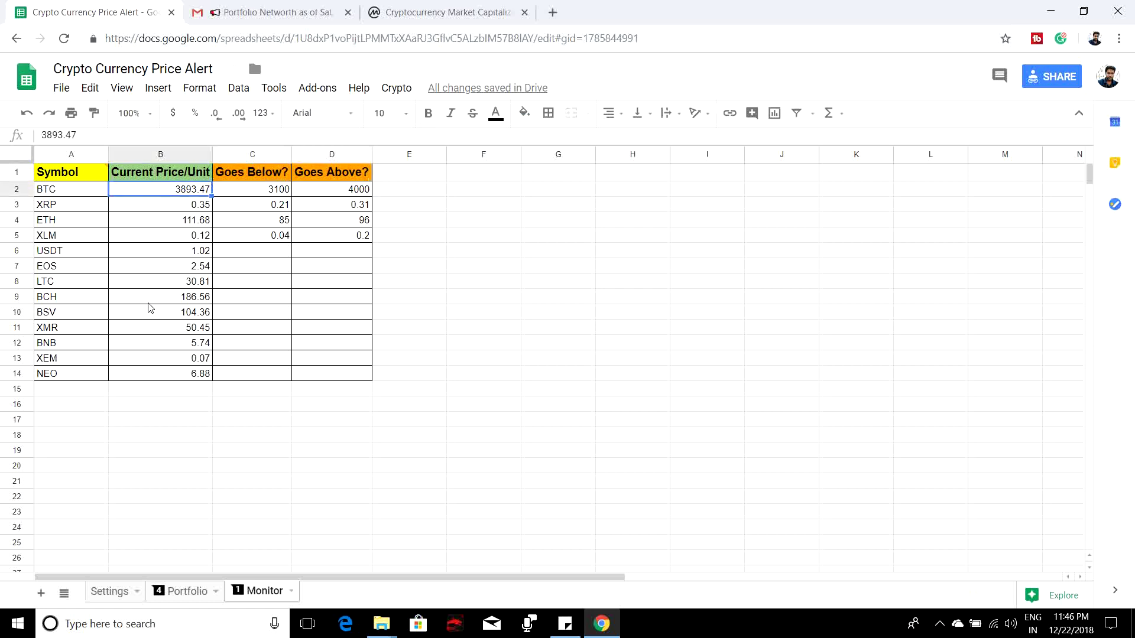
{"action": "key", "text": "Right"}
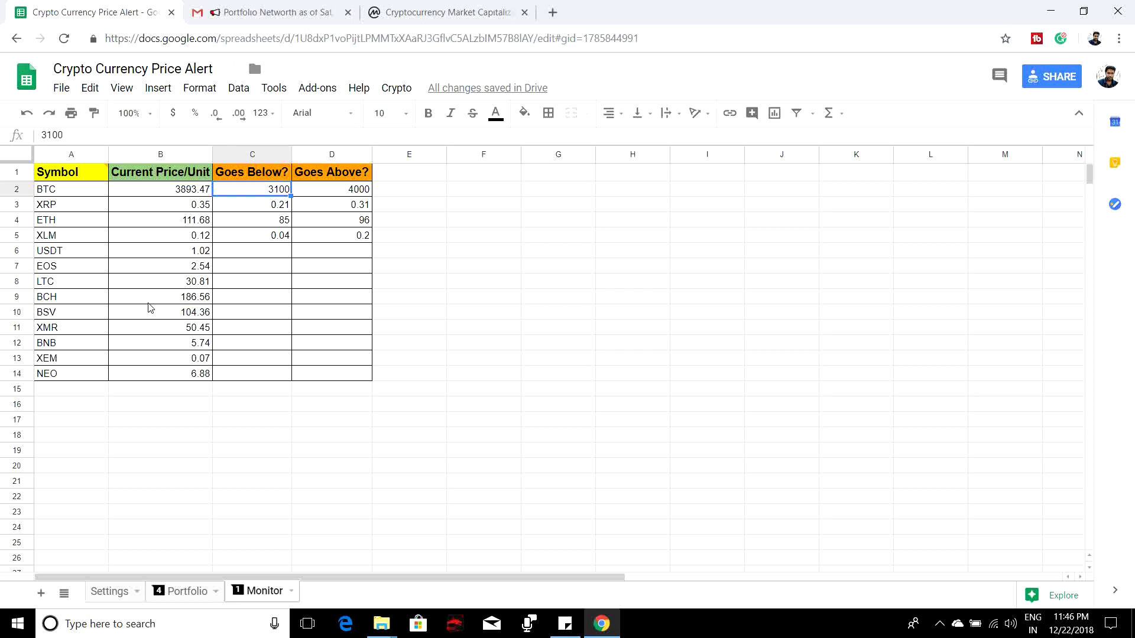
{"action": "key", "text": "Right"}
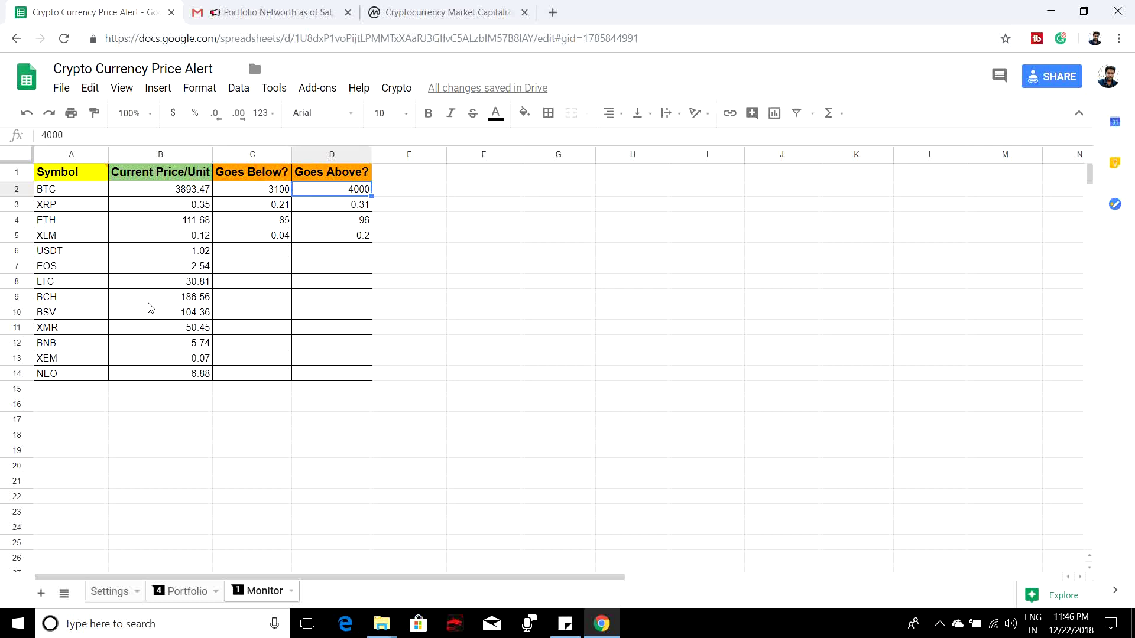
Switch to Gmail, go back to the inbox and open the "Crypto Price Alert: Act Quick" email.
{"action": "left_click", "coordinate": [262, 18]}
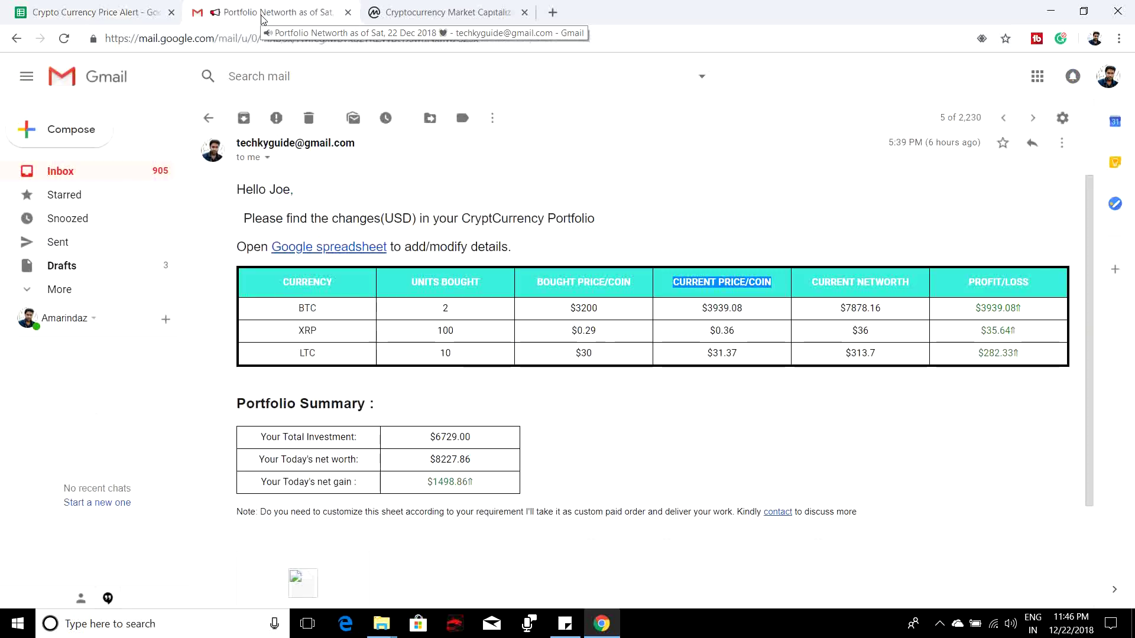
{"action": "left_click", "coordinate": [209, 119]}
{"action": "left_click", "coordinate": [736, 207]}
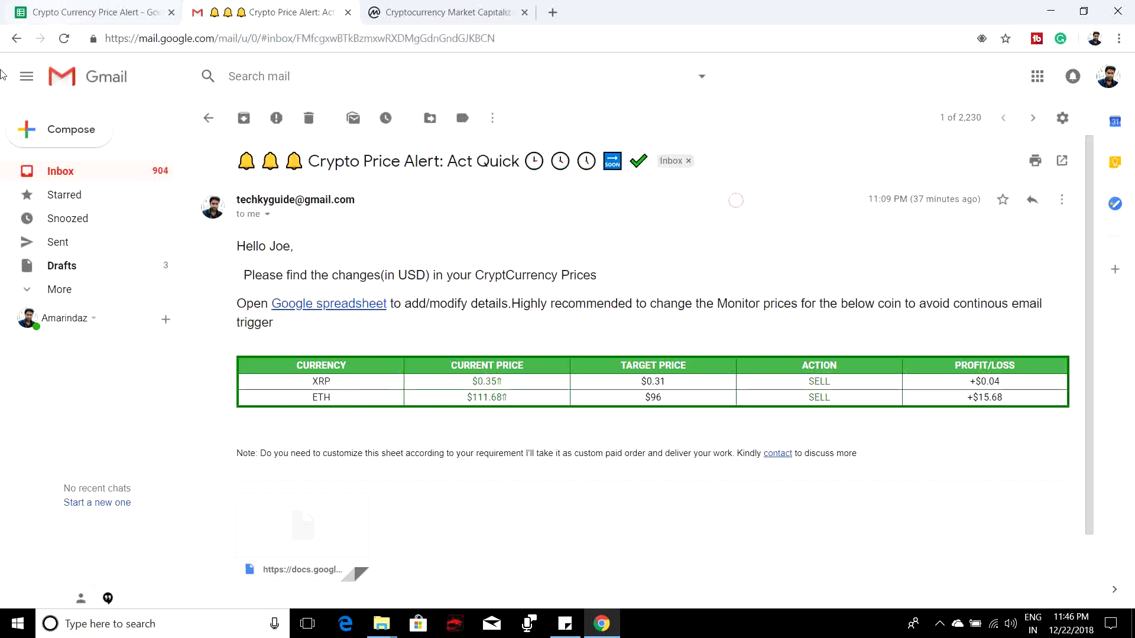
{"action": "scroll", "coordinate": [537, 269], "scroll_direction": "down", "scroll_amount": 3}
Check the XRP row of the price alert email, comparing its current price, target price and profit/loss with the Monitor sheet's thresholds.
{"action": "key", "text": "ctrl+1"}
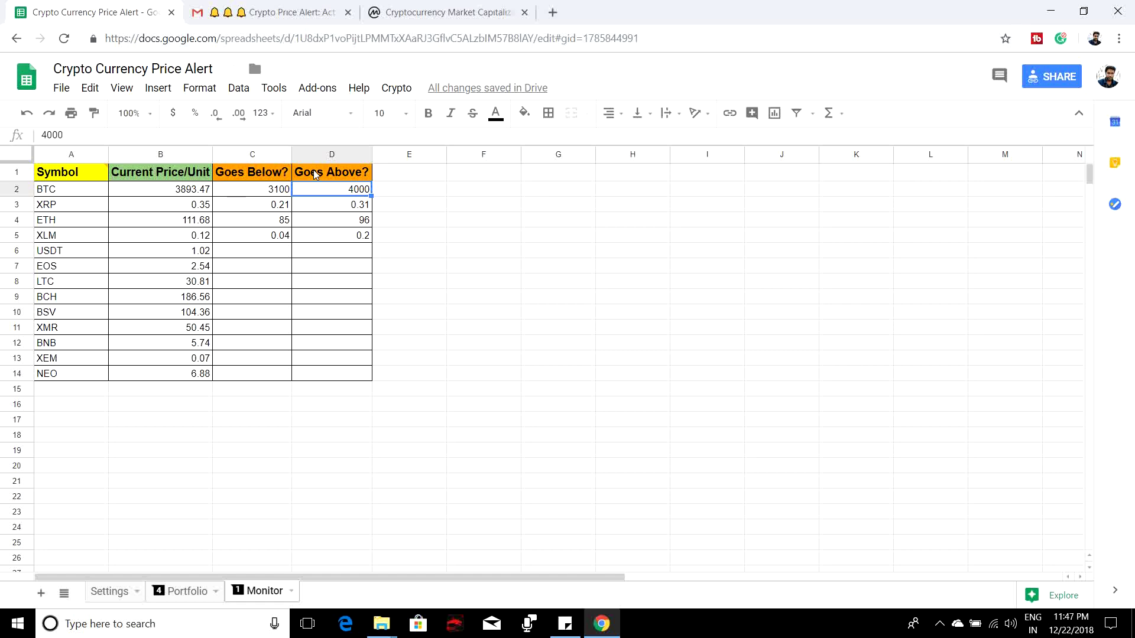
{"action": "key", "text": "ctrl+Tab"}
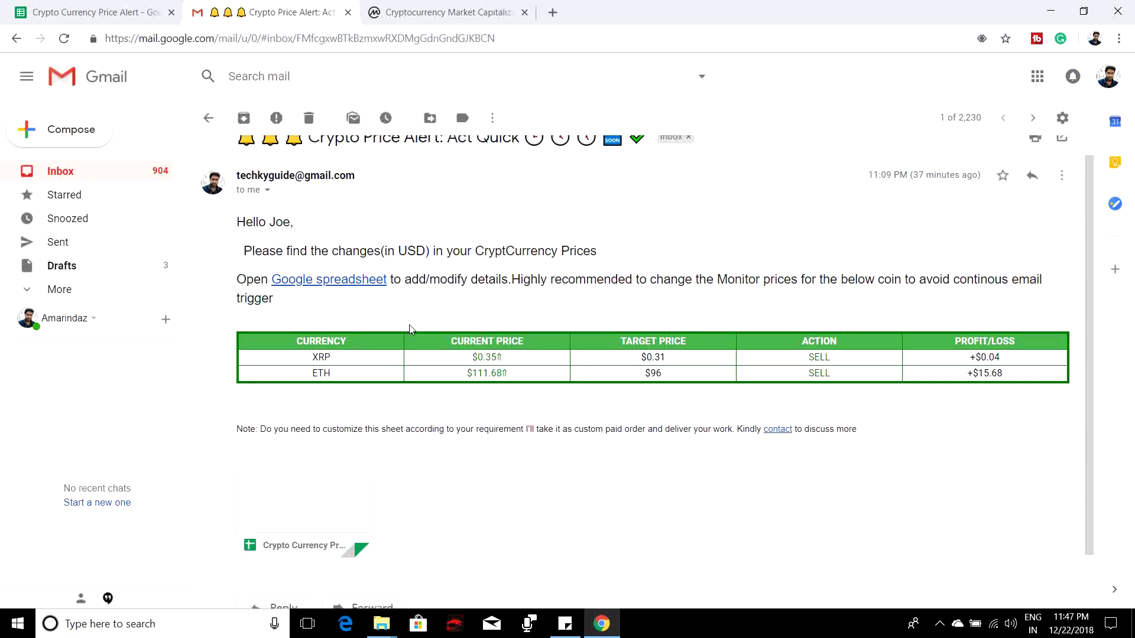
{"action": "scroll", "coordinate": [411, 329], "scroll_direction": "down", "scroll_amount": 1}
{"action": "double_click", "coordinate": [313, 297]}
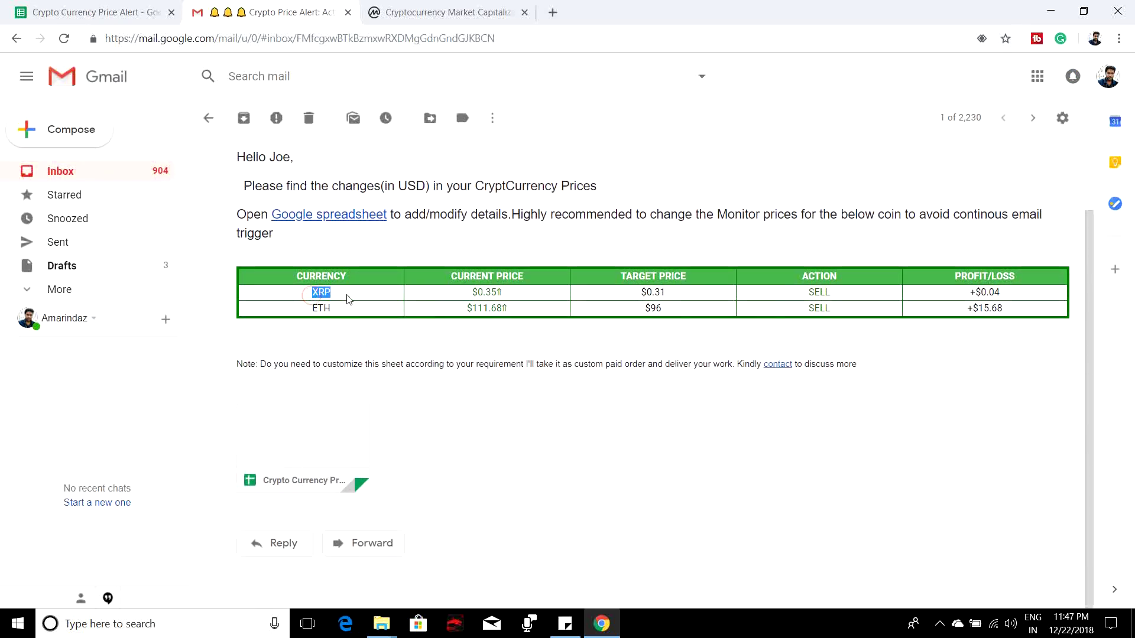
{"action": "left_click_drag", "start_coordinate": [481, 293], "coordinate": [503, 293]}
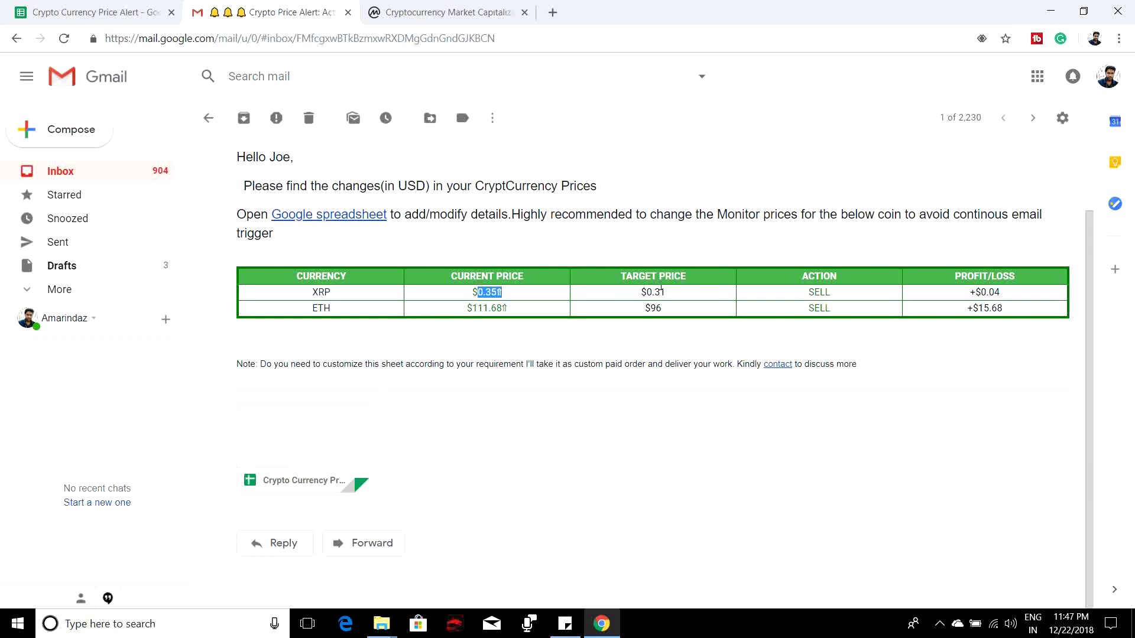
{"action": "left_click_drag", "start_coordinate": [654, 292], "coordinate": [673, 295]}
{"action": "left_click_drag", "start_coordinate": [980, 293], "coordinate": [1011, 298]}
{"action": "triple_click", "coordinate": [992, 294]}
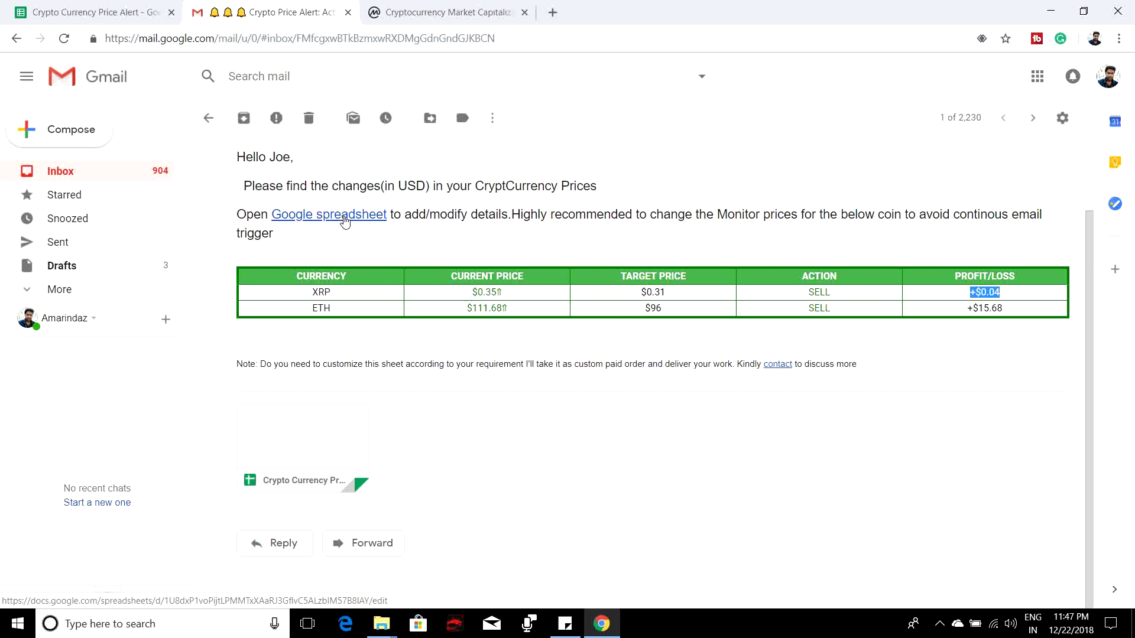
Return to the Monitor sheet and review BTC's Goes Below? and Goes Above? thresholds and the range of monitored coins.
{"action": "left_click", "coordinate": [95, 12]}
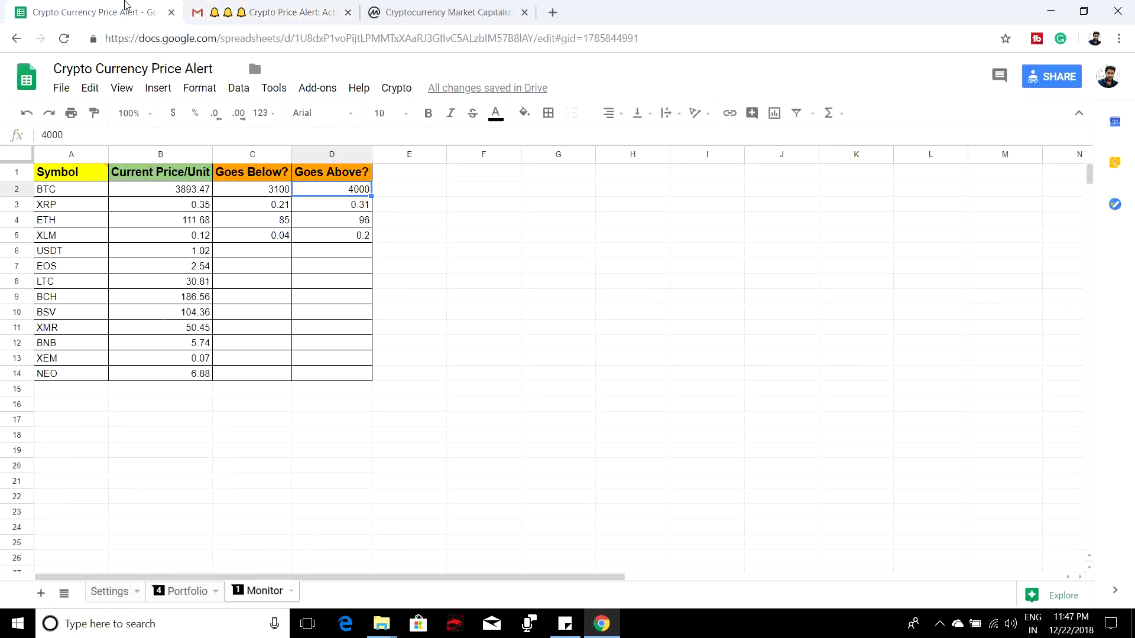
{"action": "left_click", "coordinate": [254, 189]}
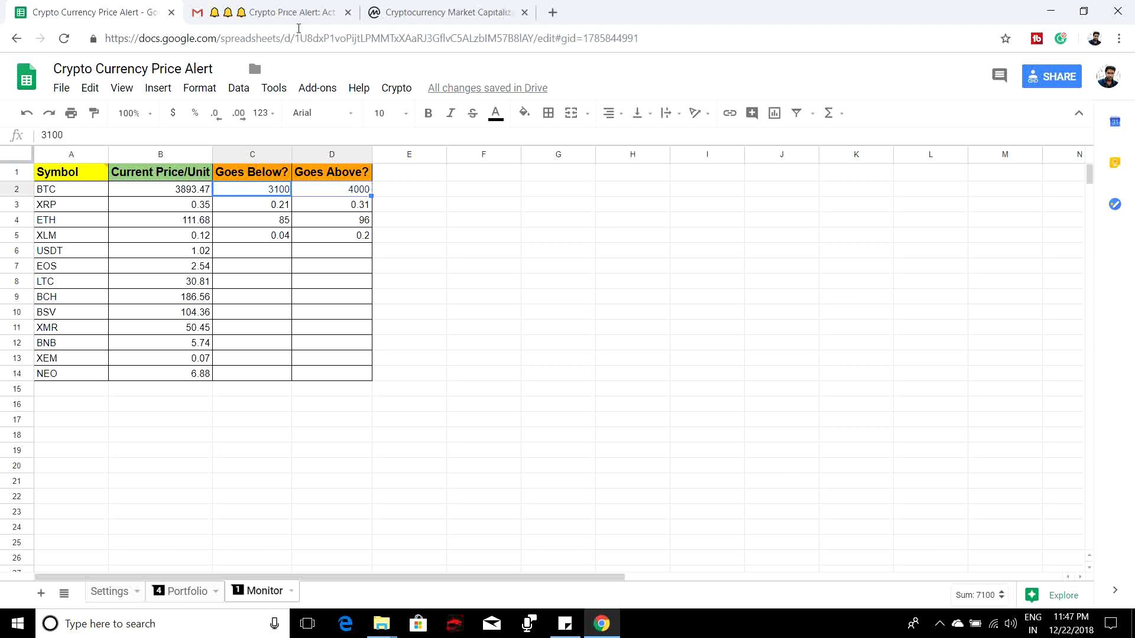
{"action": "left_click", "coordinate": [353, 193]}
{"action": "left_click", "coordinate": [352, 193]}
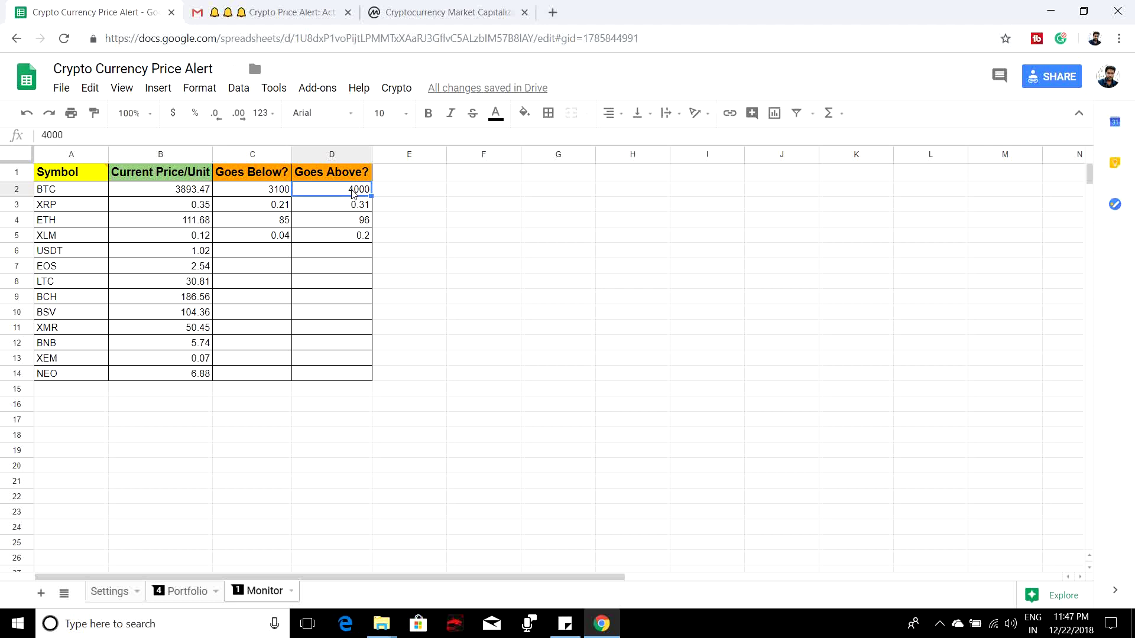
{"action": "left_click", "coordinate": [272, 12]}
{"action": "left_click", "coordinate": [95, 12]}
{"action": "left_click_drag", "start_coordinate": [333, 376], "coordinate": [94, 170]}
Read the Name field's note on the Settings sheet and find where that name is used in the alert email's greeting.
{"action": "left_click", "coordinate": [115, 592]}
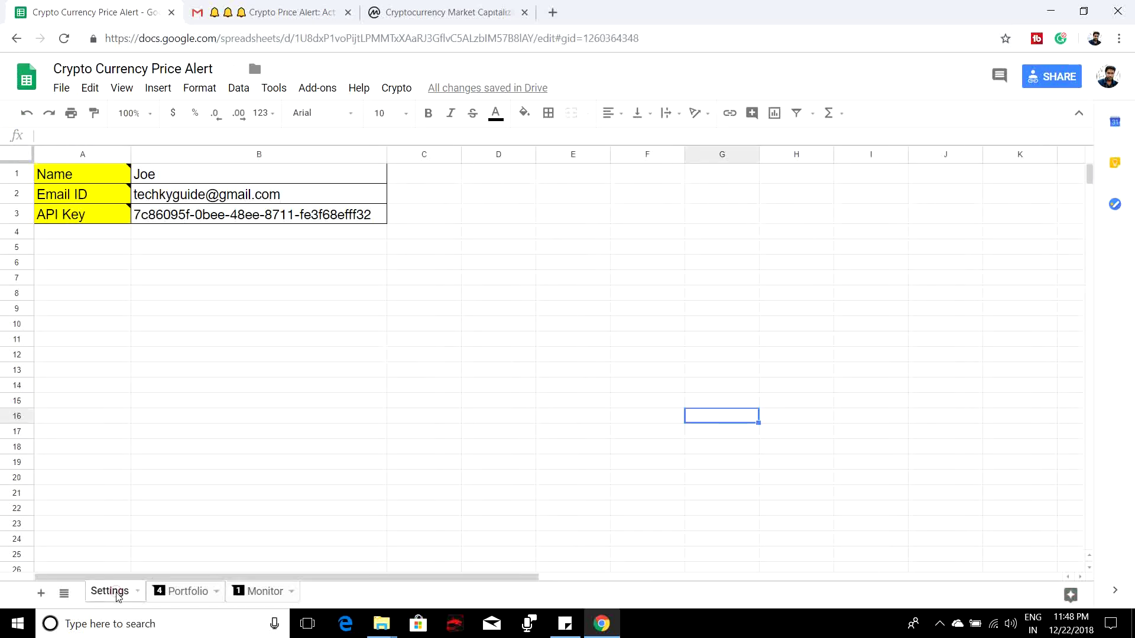
{"action": "mouse_move", "coordinate": [94, 167]}
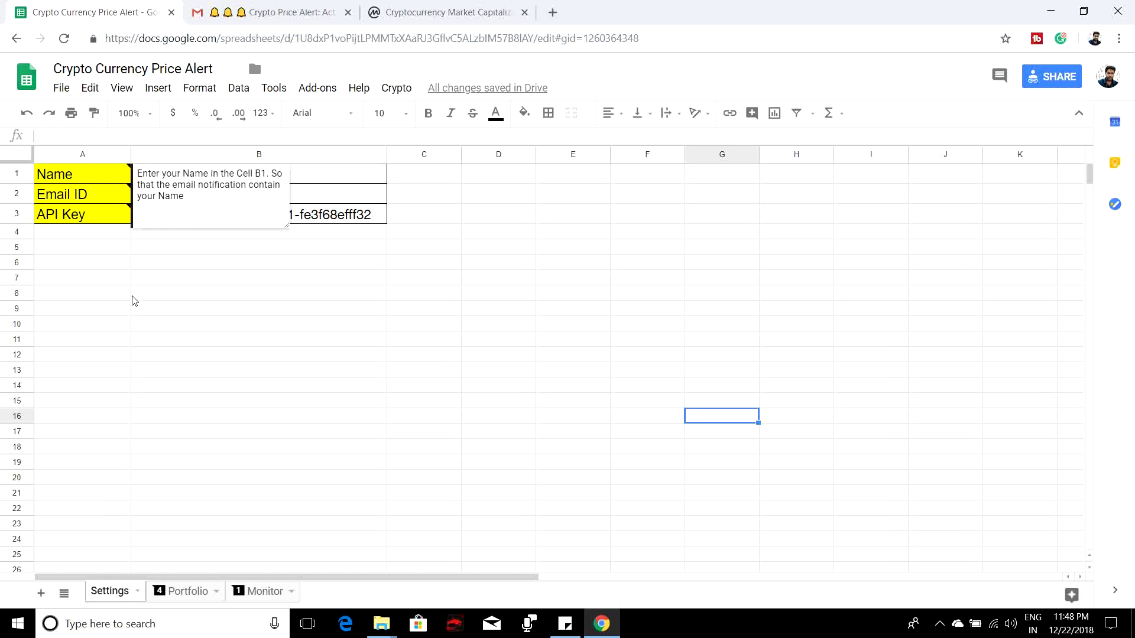
{"action": "left_click", "coordinate": [302, 7]}
{"action": "scroll", "coordinate": [275, 245], "scroll_direction": "up", "scroll_amount": 2}
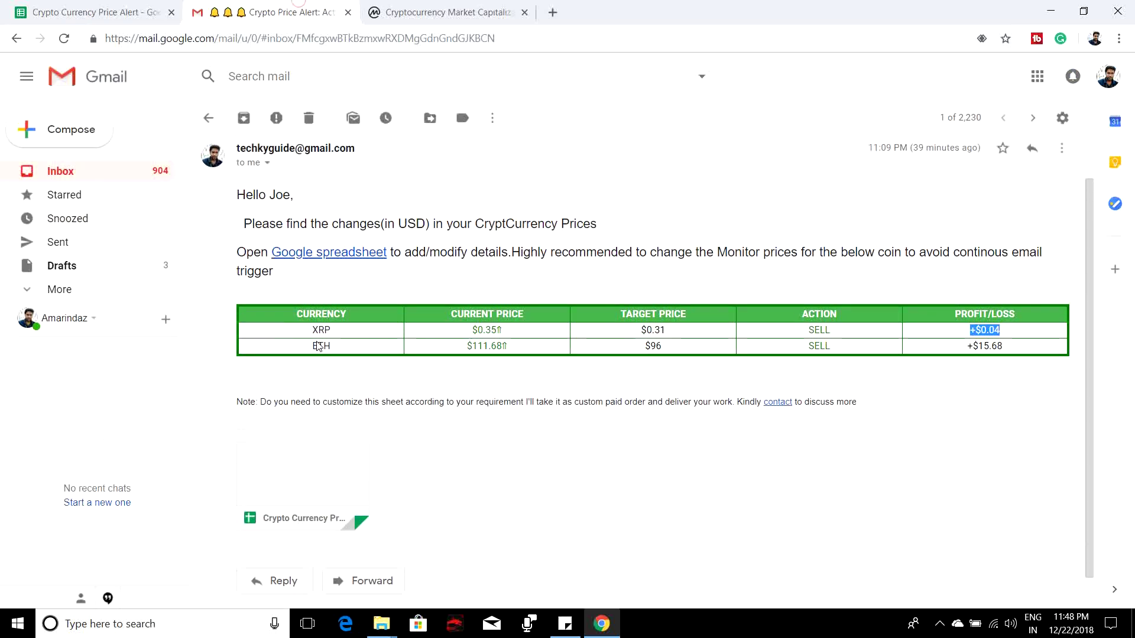
{"action": "double_click", "coordinate": [280, 246]}
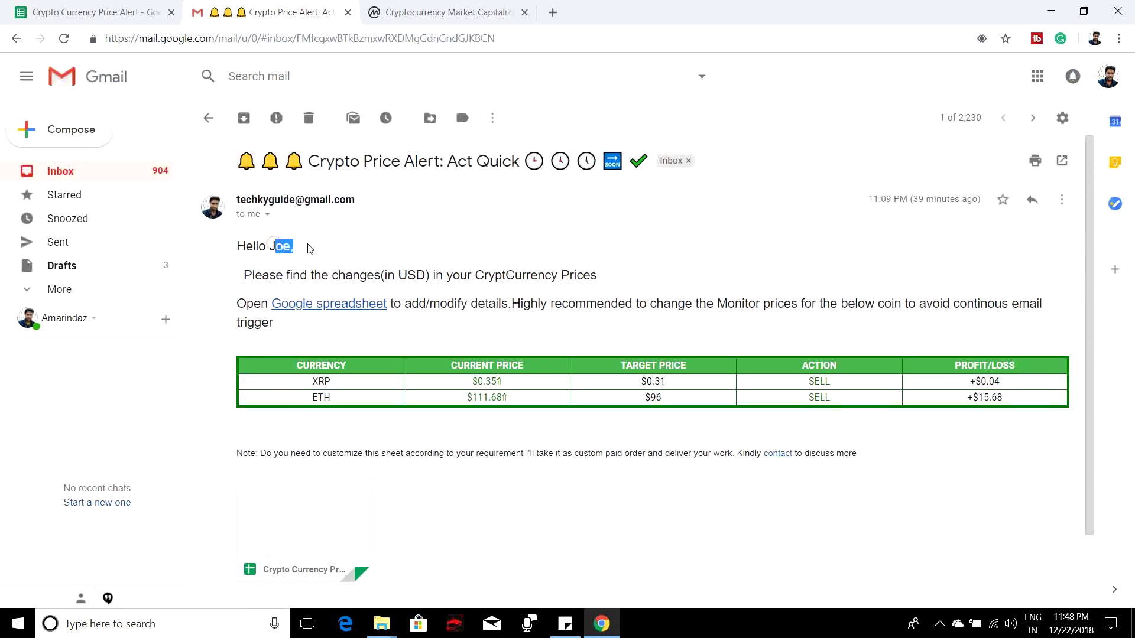
From the Settings sheet's API Key entry, open coinmarketcap.com/api in a new browser tab and log in to the developer account.
{"action": "left_click", "coordinate": [94, 9]}
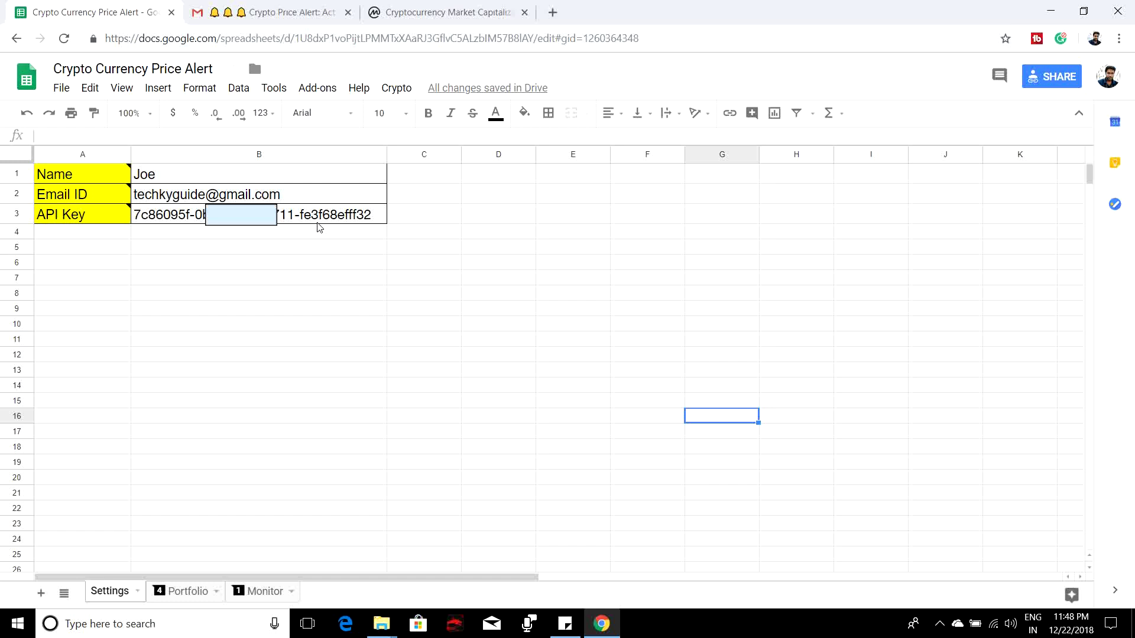
{"action": "left_click", "coordinate": [552, 12]}
{"action": "type", "text": "coinmarketcap.com"}
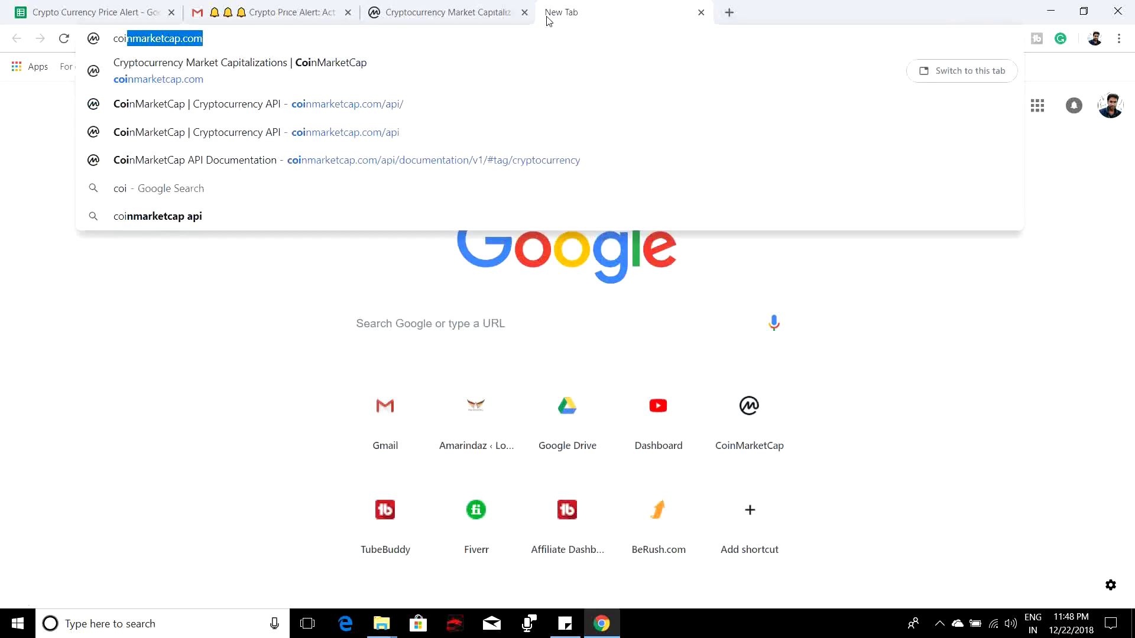
{"action": "key", "text": "Down"}
{"action": "key", "text": "Return"}
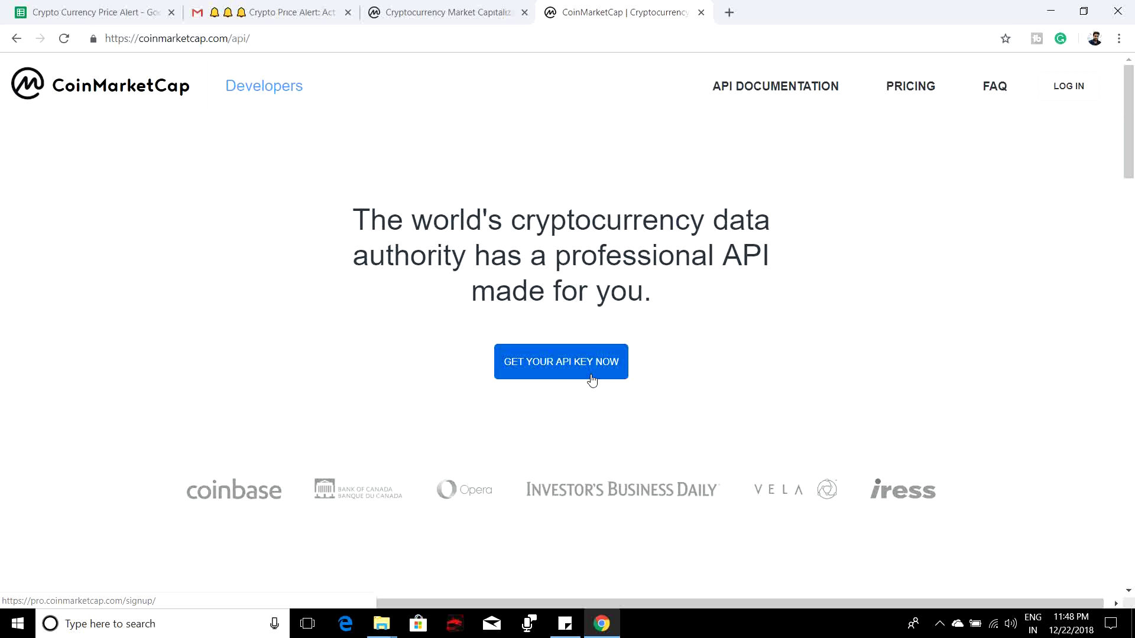
{"action": "left_click", "coordinate": [1079, 86]}
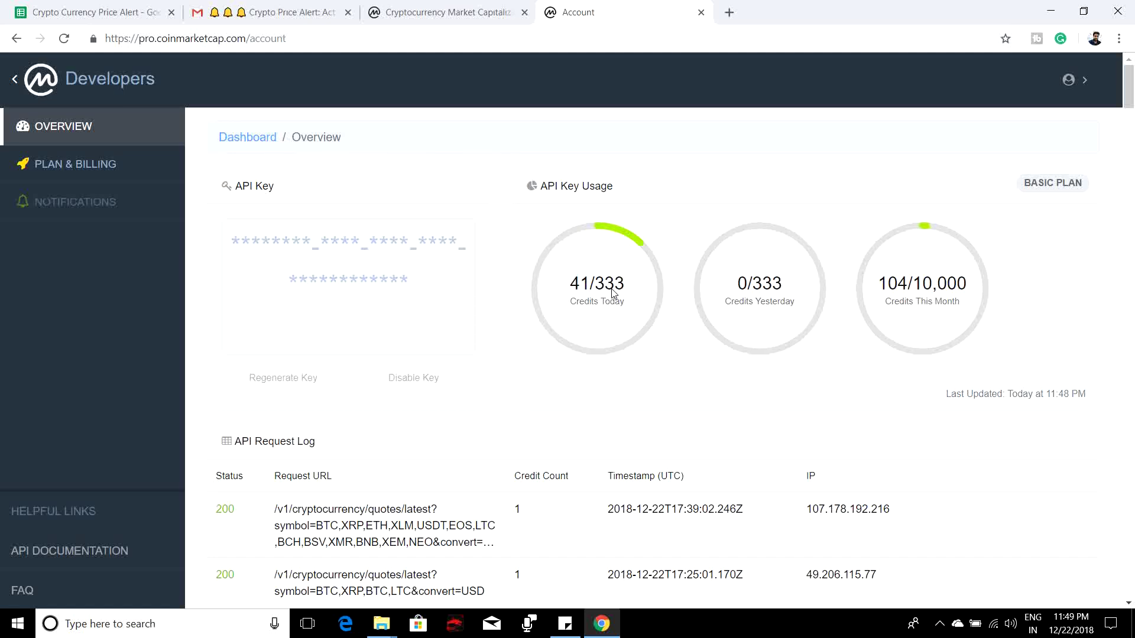
Review the coins on the Portfolio and Monitor sheets, and return to the API Key Usage overview in the CoinMarketCap account.
{"action": "left_click", "coordinate": [89, 12]}
{"action": "left_click", "coordinate": [172, 589]}
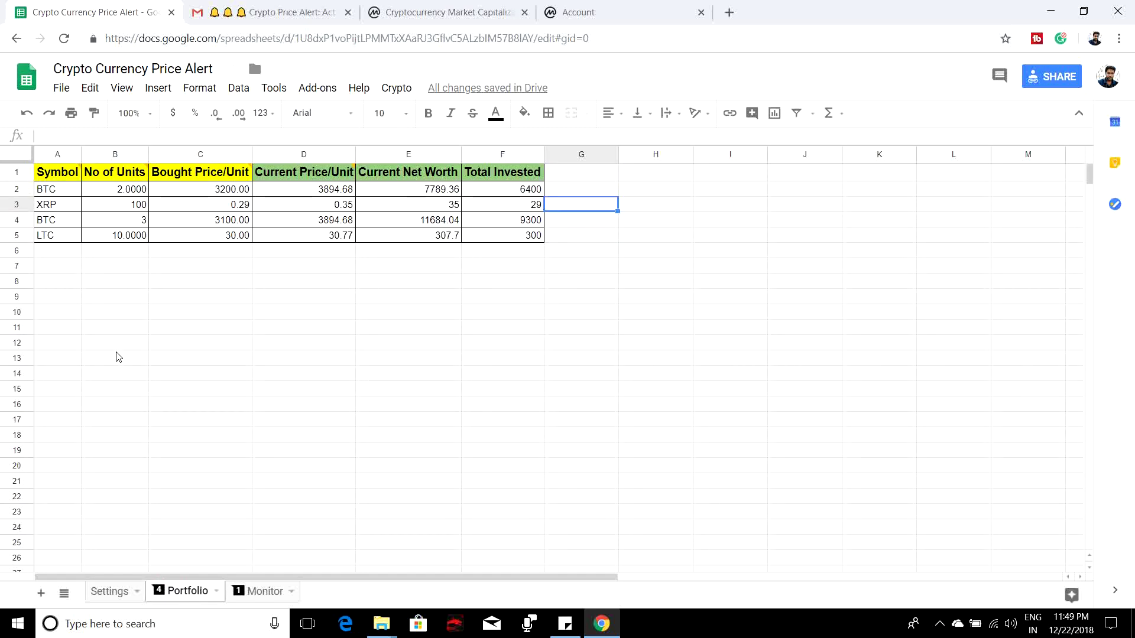
{"action": "left_click", "coordinate": [260, 591]}
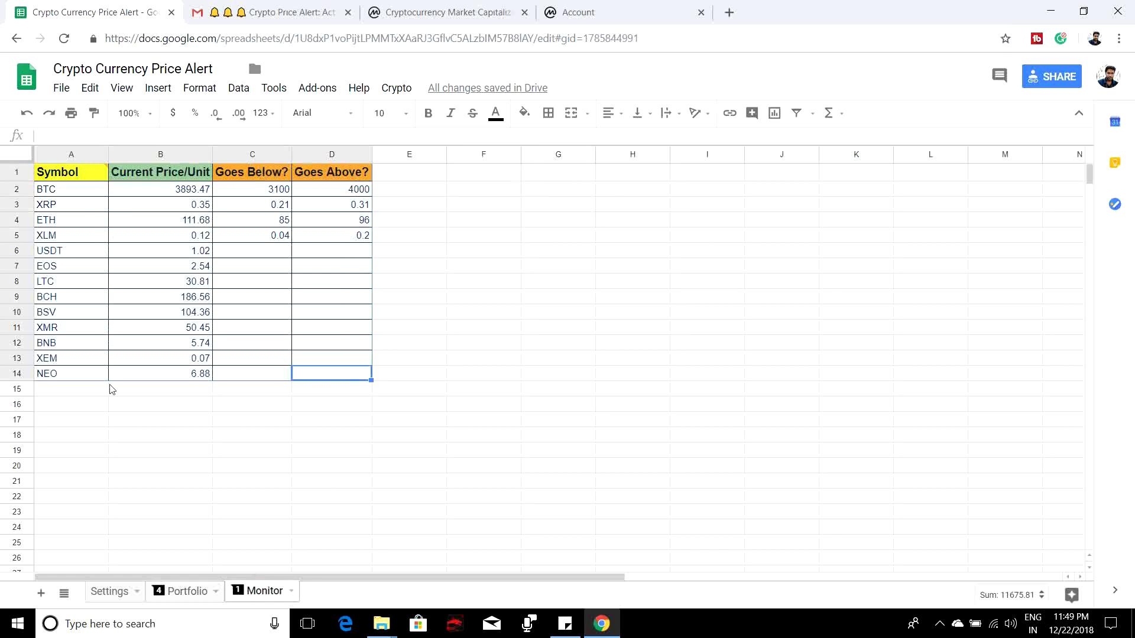
{"action": "left_click", "coordinate": [414, 12]}
{"action": "left_click", "coordinate": [578, 12]}
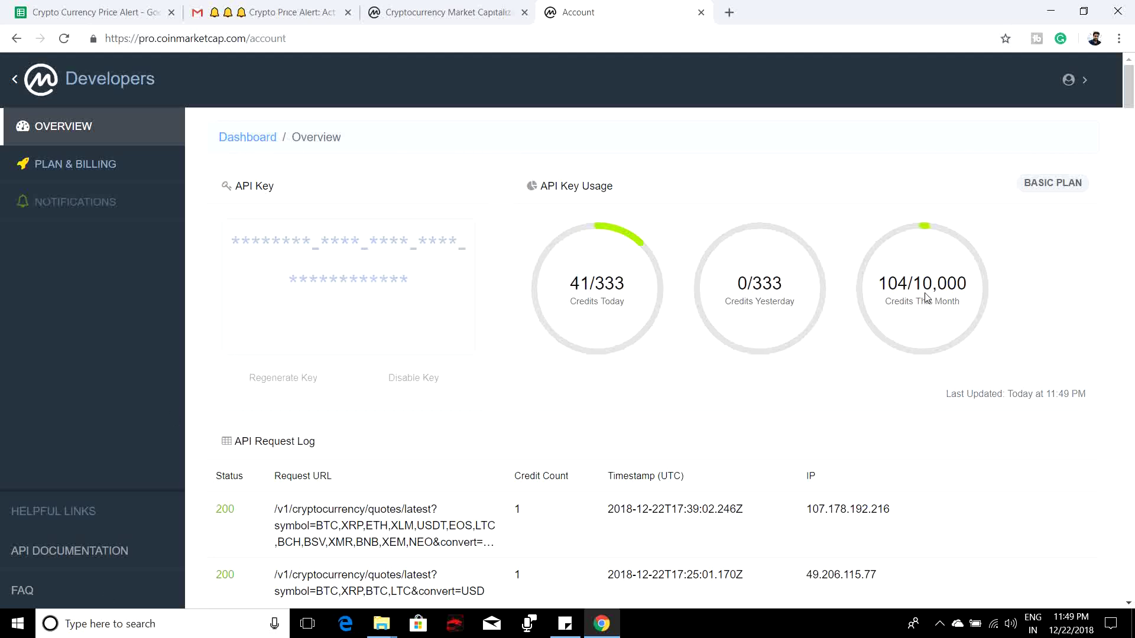
Compare the API Key entry on the Settings sheet with the API Key section of the CoinMarketCap account page.
{"action": "left_click", "coordinate": [95, 12]}
{"action": "left_click", "coordinate": [109, 590]}
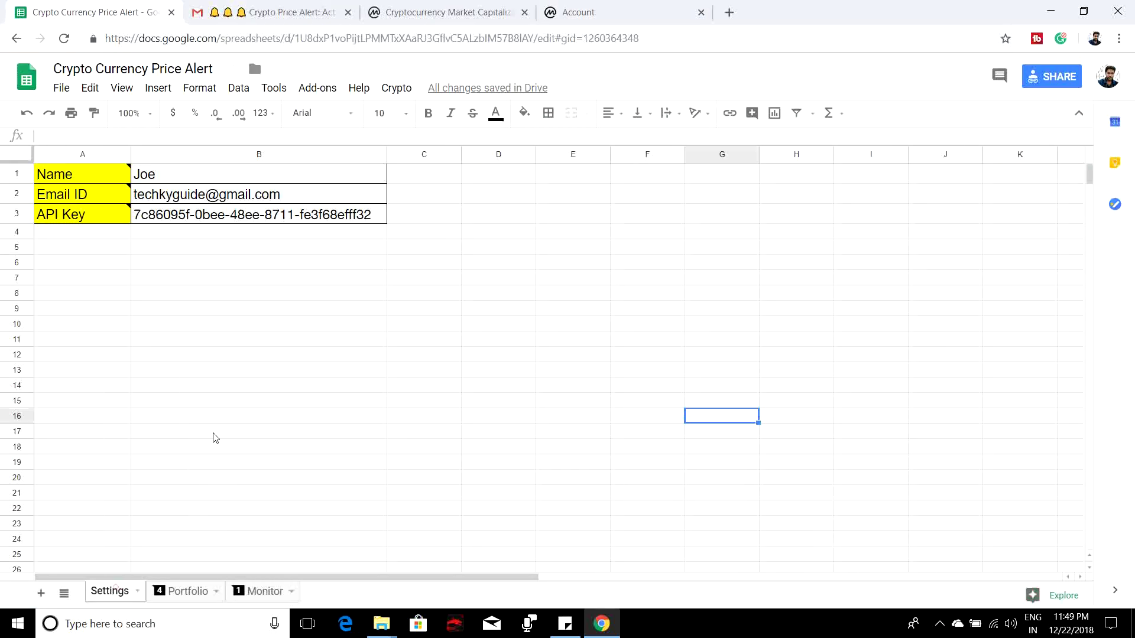
{"action": "left_click", "coordinate": [569, 4]}
{"action": "left_click", "coordinate": [95, 12]}
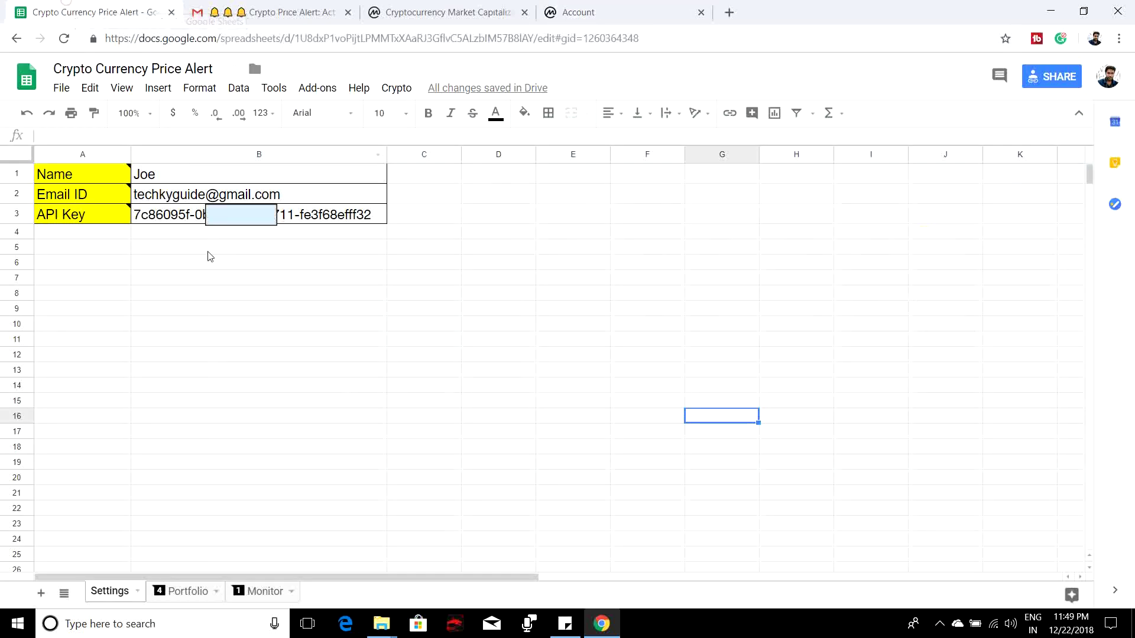
Look over the Portfolio, Settings and Monitor sheets once more, ending on the Monitor sheet.
{"action": "key", "text": "ctrl+shift+Page_Down"}
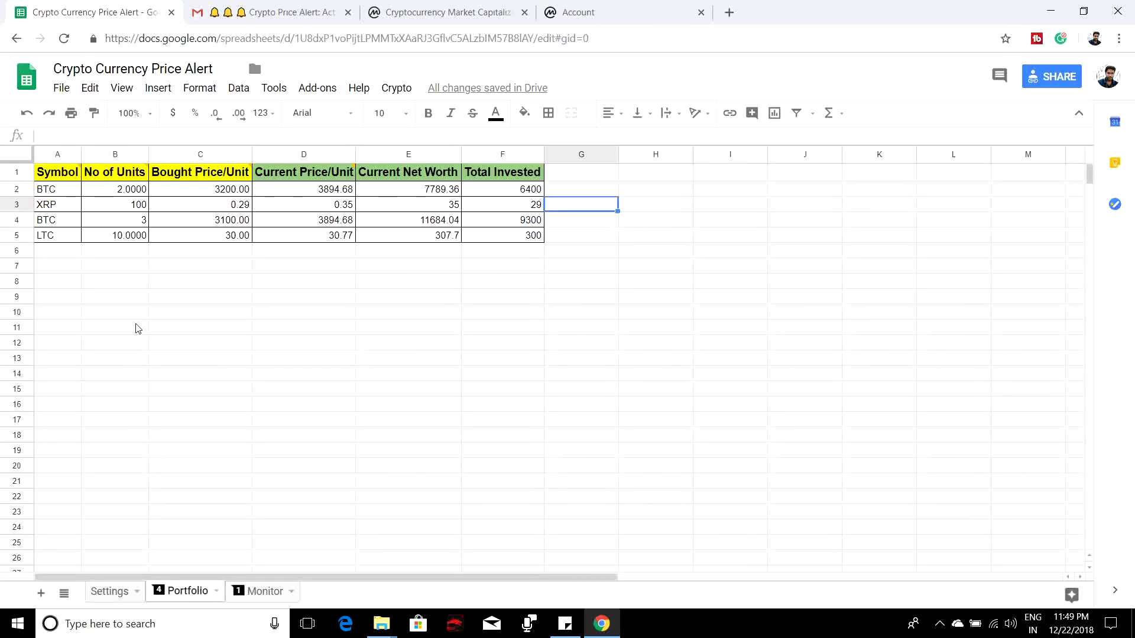
{"action": "left_click", "coordinate": [118, 598]}
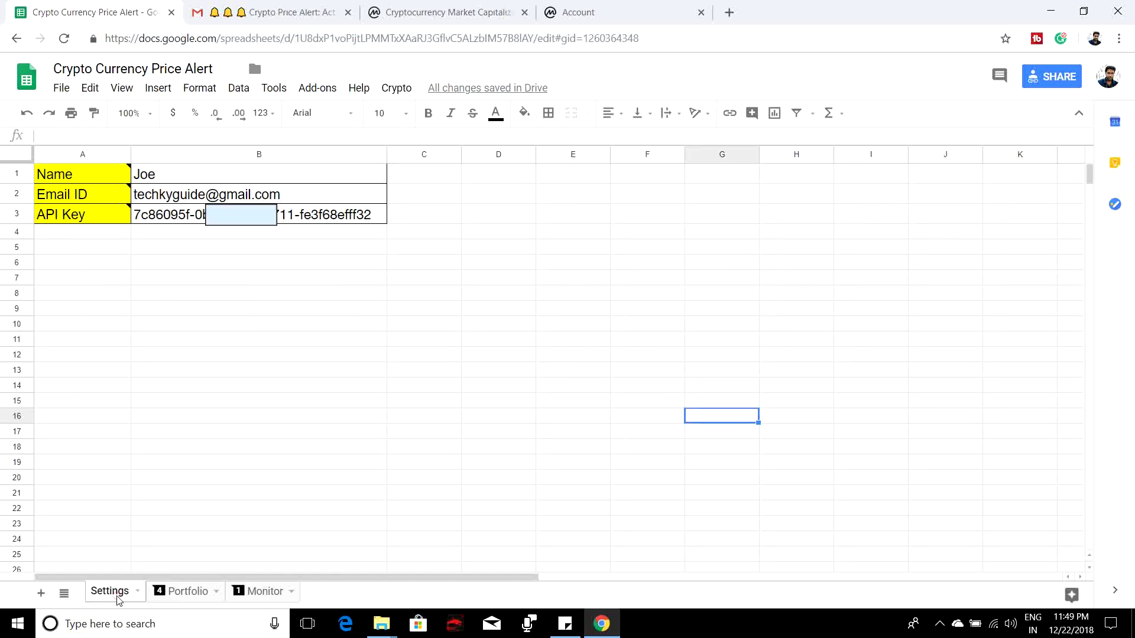
{"action": "left_click", "coordinate": [184, 594]}
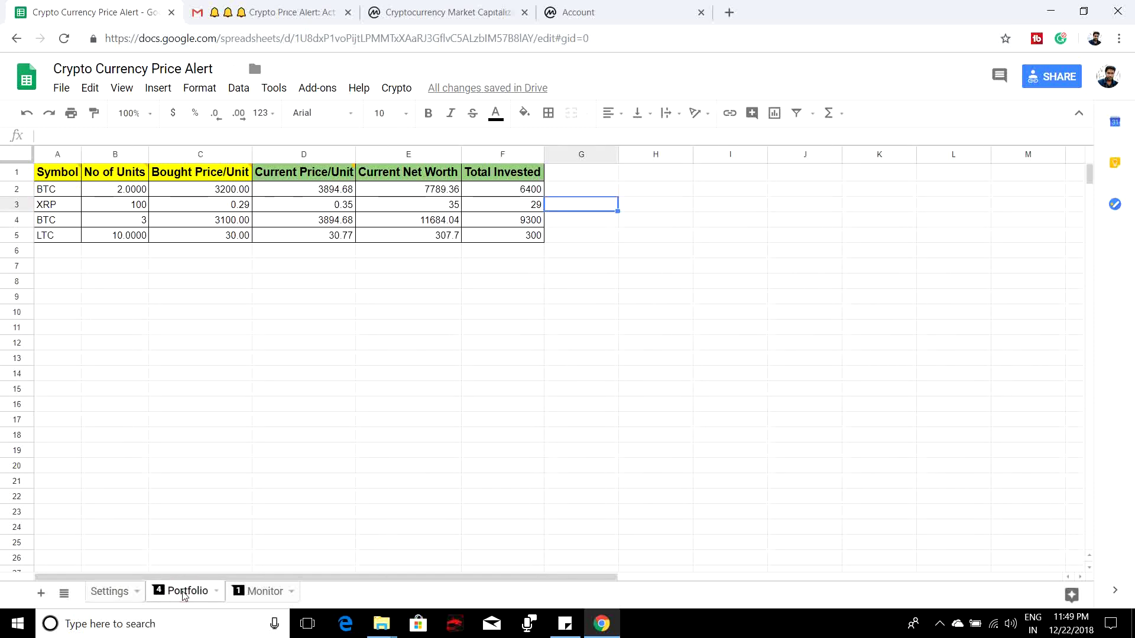
{"action": "left_click", "coordinate": [257, 593]}
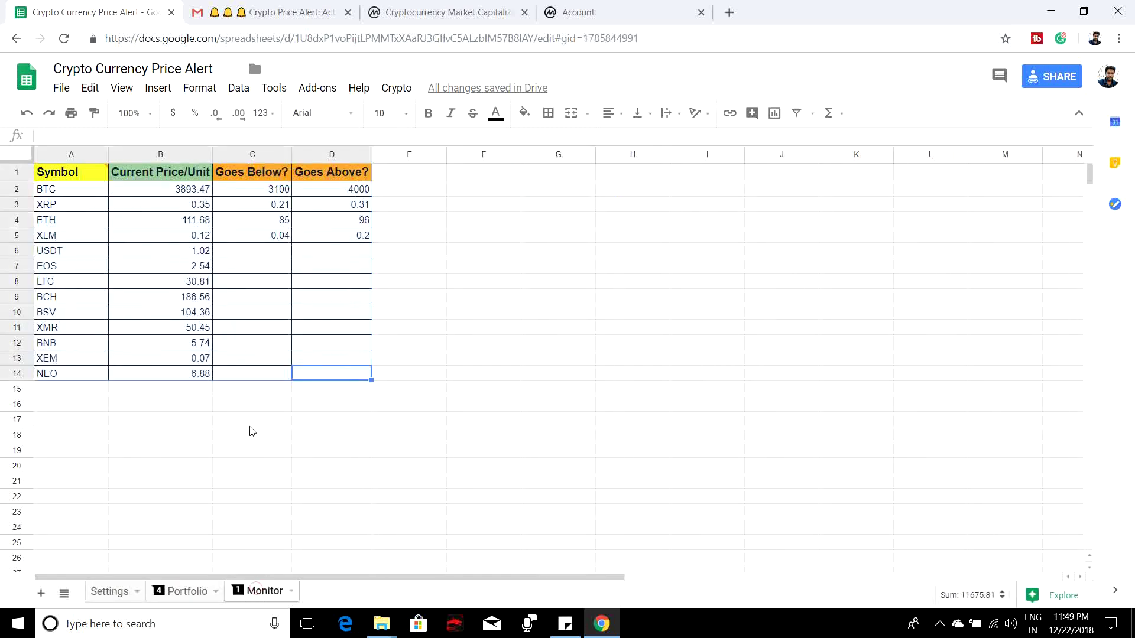
Run the Crypto script's Initialize command and authorize it with the Google account, proceeding past the unverified app page and allowing all requested permissions.
{"action": "left_click", "coordinate": [397, 89]}
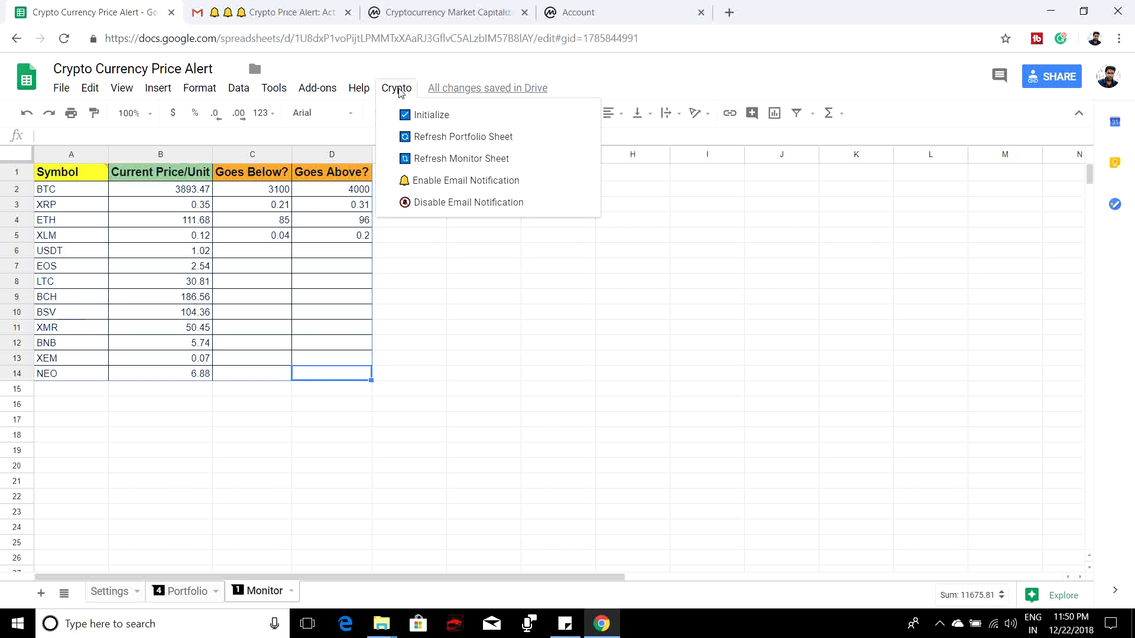
{"action": "left_click", "coordinate": [445, 116]}
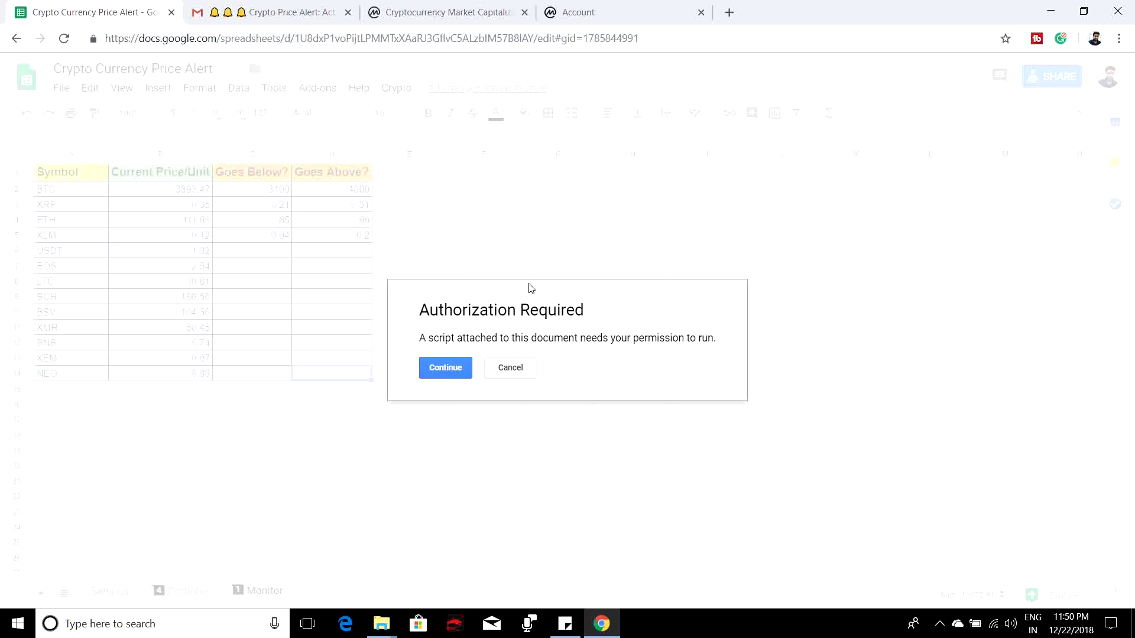
{"action": "left_click", "coordinate": [445, 369]}
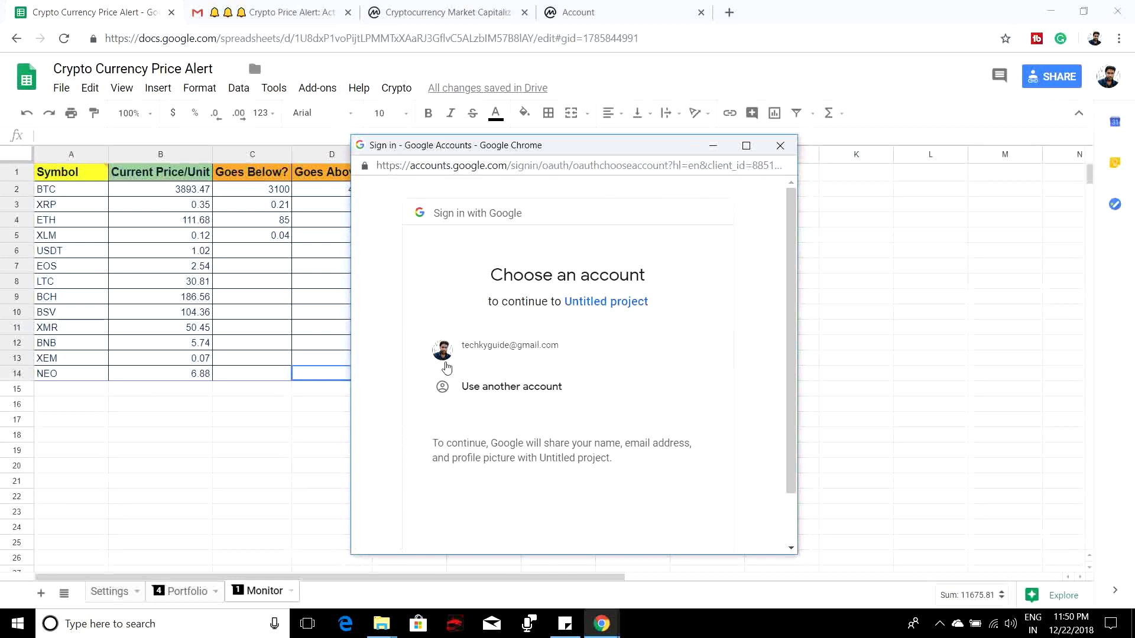
{"action": "left_click", "coordinate": [535, 346]}
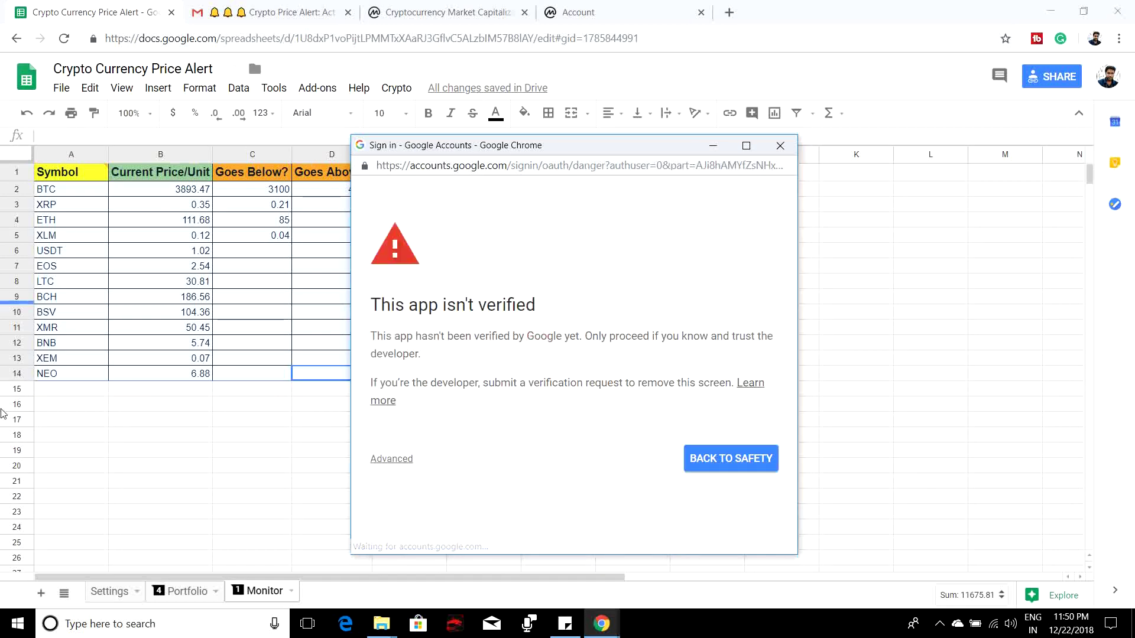
{"action": "left_click", "coordinate": [392, 458]}
{"action": "left_click", "coordinate": [421, 480]}
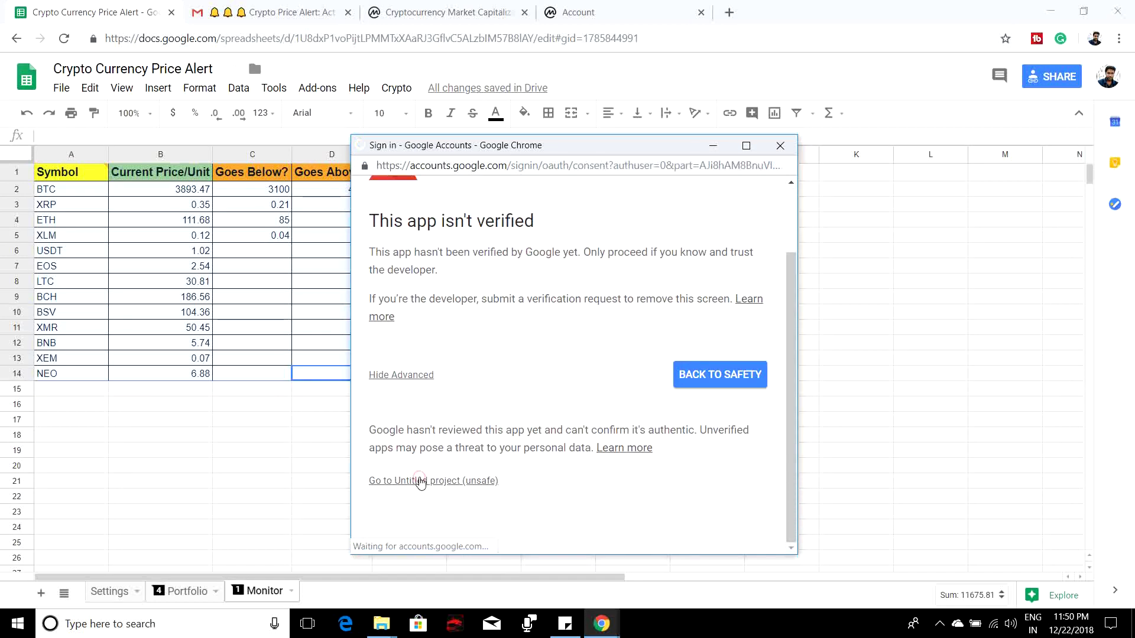
{"action": "scroll", "coordinate": [465, 449], "scroll_direction": "down", "scroll_amount": 4}
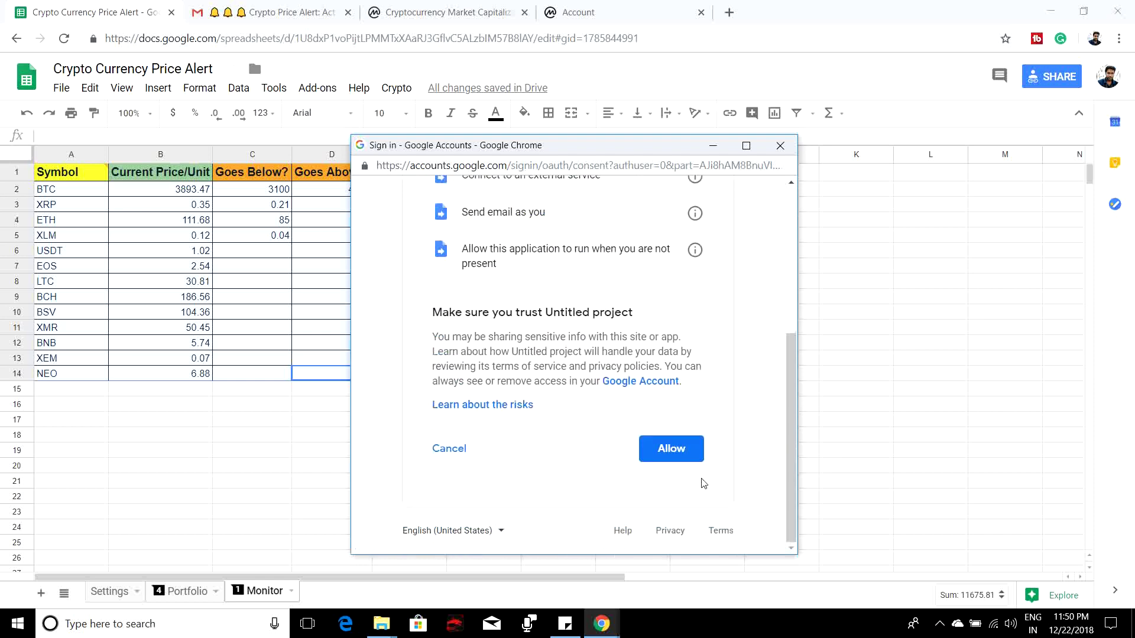
{"action": "left_click", "coordinate": [673, 450]}
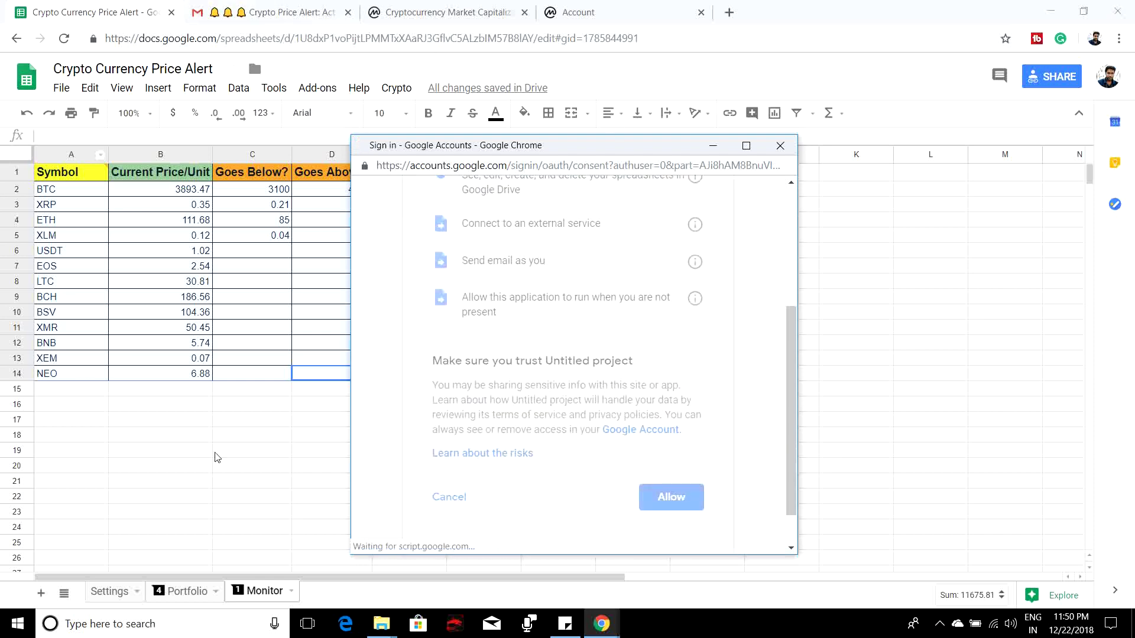
{"action": "left_click", "coordinate": [404, 417]}
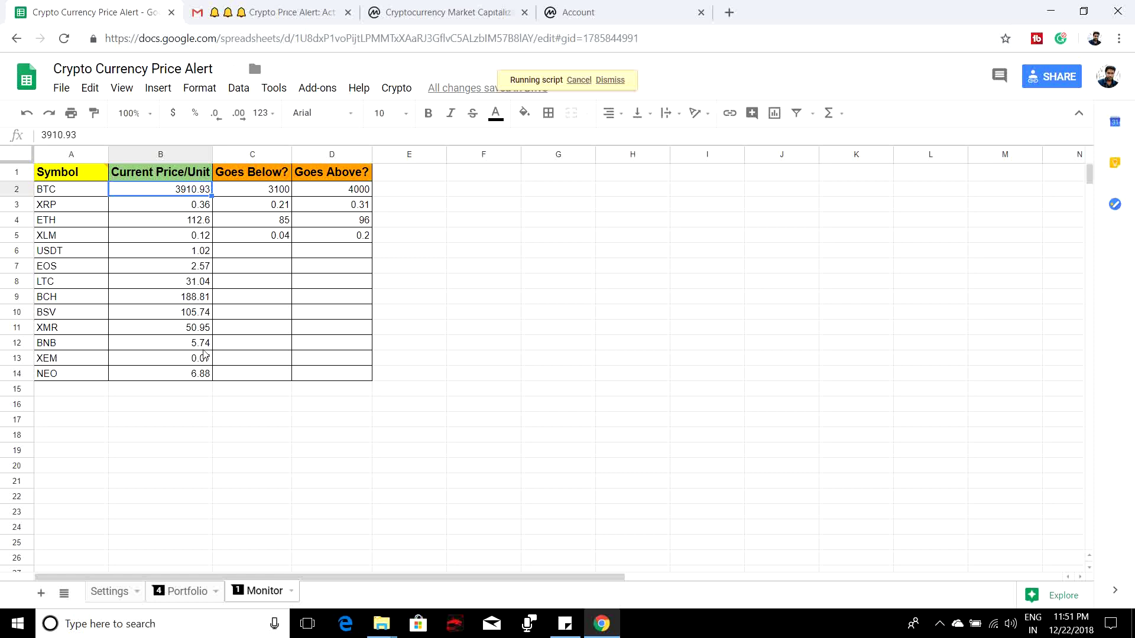
Compare the Monitor sheet's refreshed coin prices with the live prices listed on coinmarketcap.com.
{"action": "left_click", "coordinate": [445, 12]}
{"action": "scroll", "coordinate": [131, 142], "scroll_direction": "up", "scroll_amount": 5}
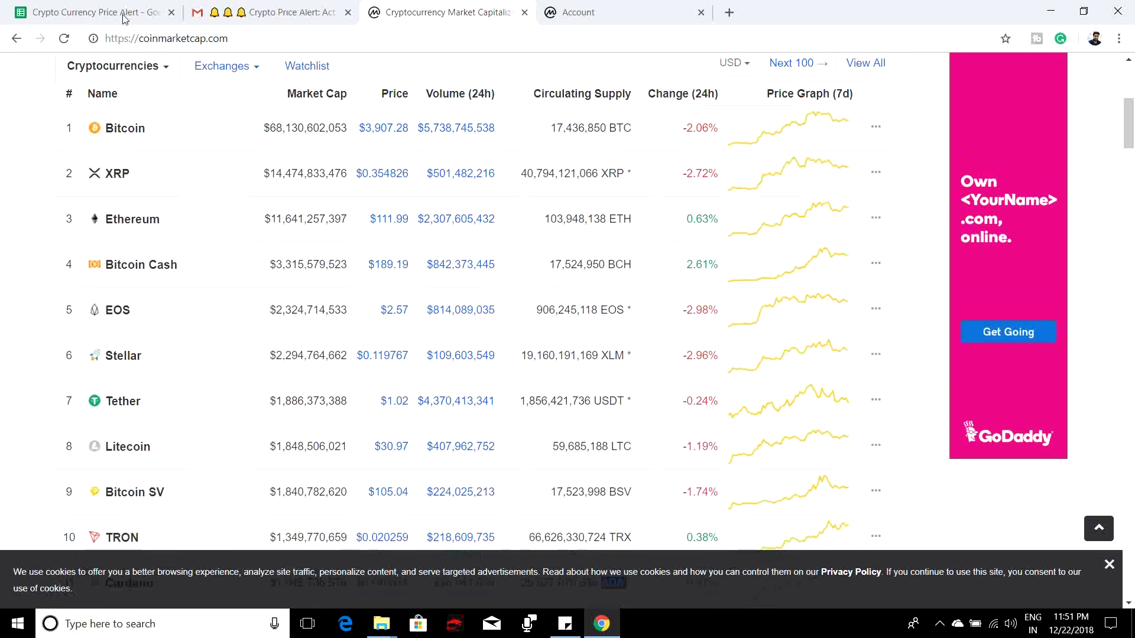
{"action": "left_click", "coordinate": [122, 7]}
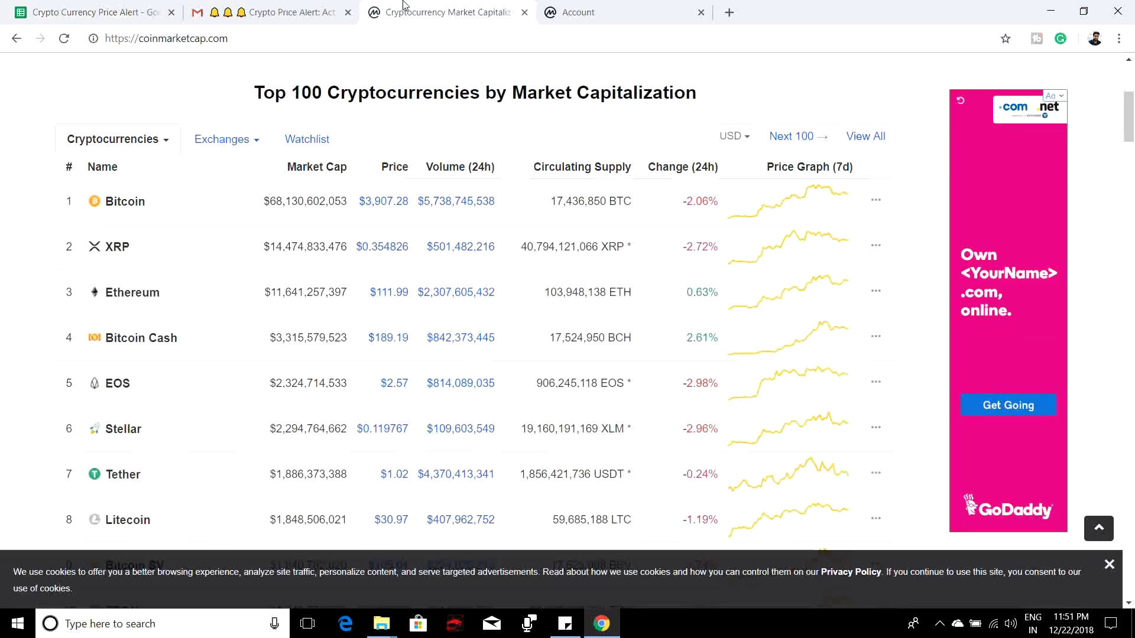
Reload the coinmarketcap.com price list and compare its latest prices with the Current Price/Unit column on the Monitor sheet.
{"action": "left_click", "coordinate": [447, 12]}
{"action": "key", "text": "F5"}
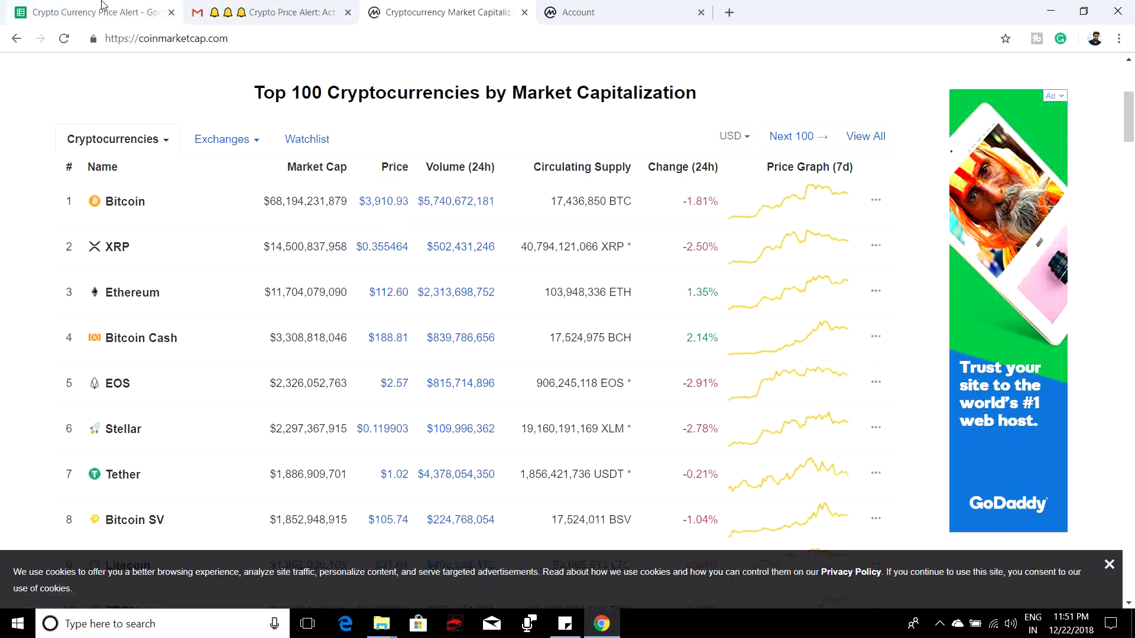
{"action": "key", "text": "ctrl+1"}
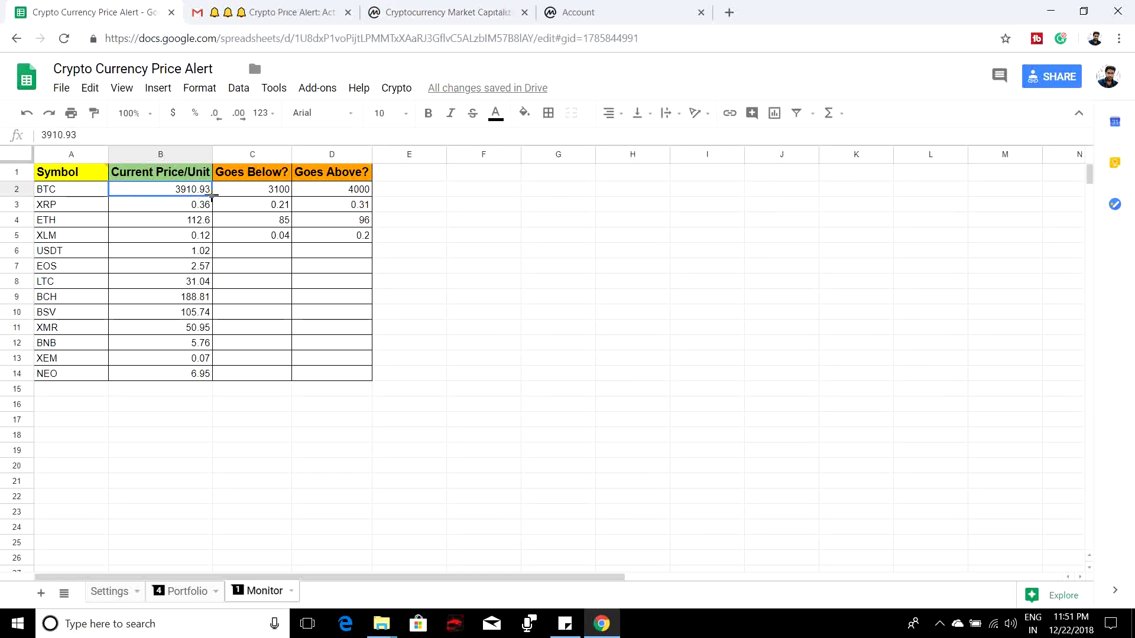
{"action": "left_click", "coordinate": [396, 87]}
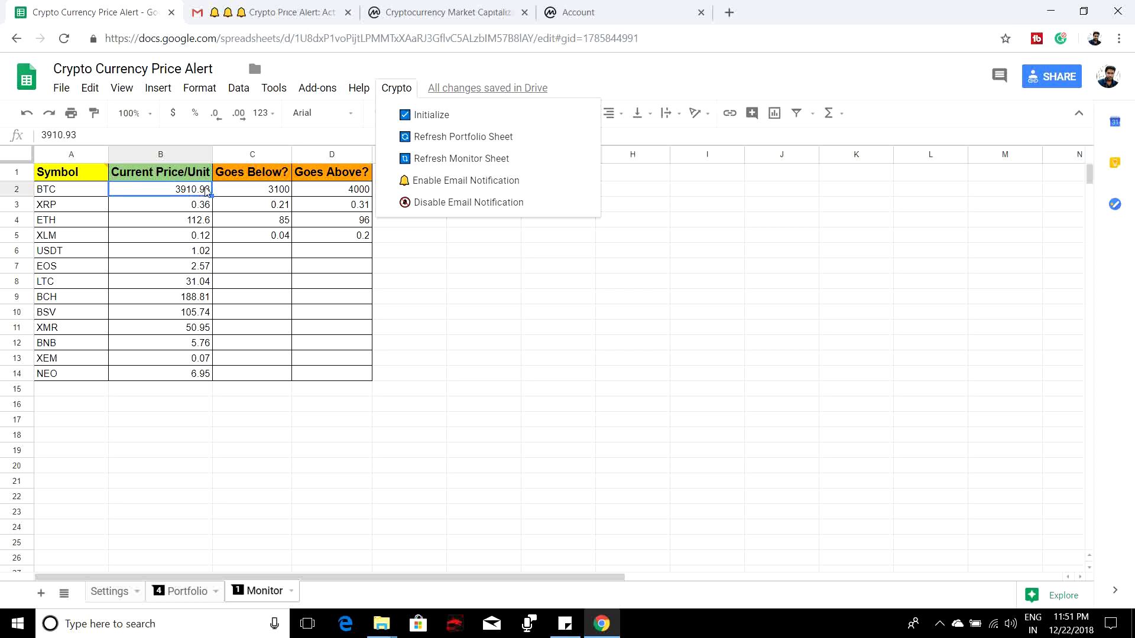
{"action": "left_click", "coordinate": [251, 190]}
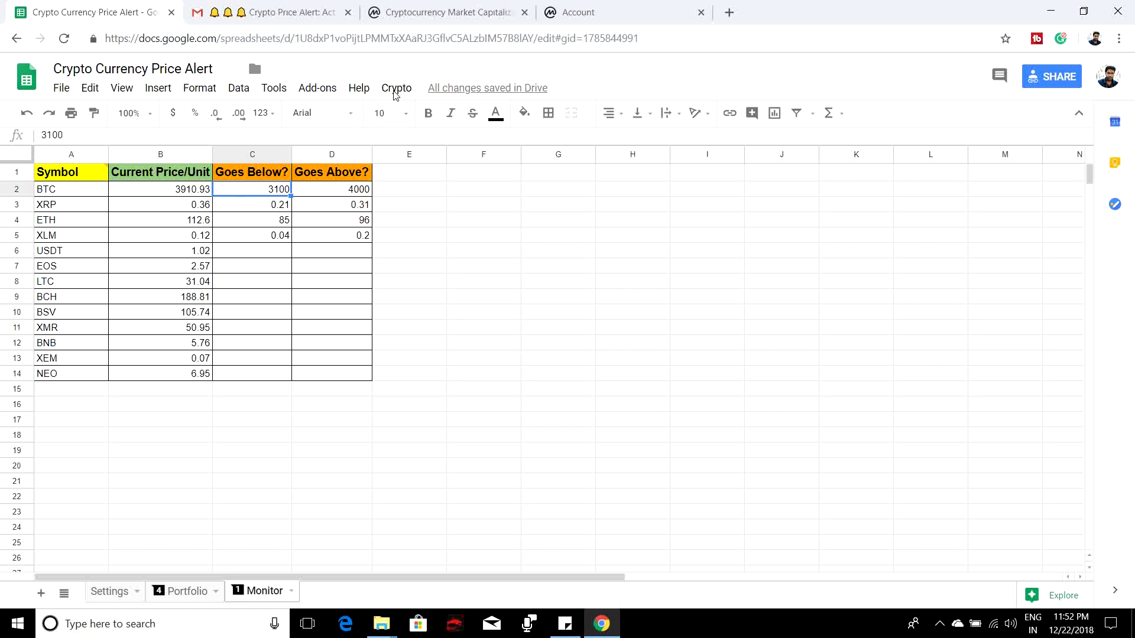
Refresh the coin prices on the Portfolio sheet with the Crypto script's Refresh Portfolio Sheet command.
{"action": "left_click", "coordinate": [177, 591]}
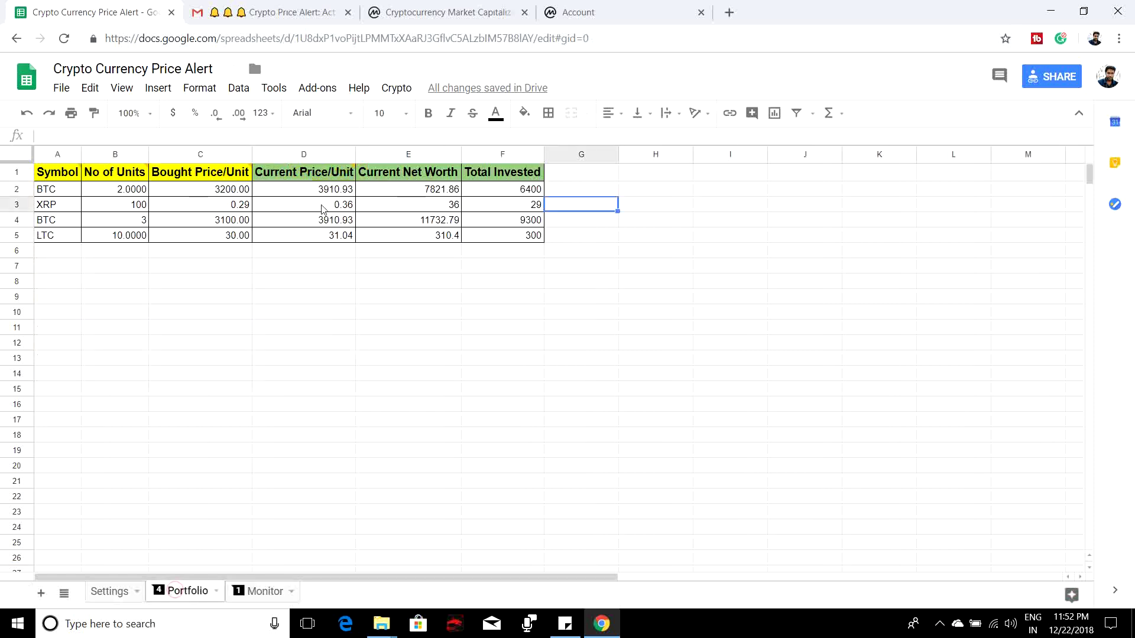
{"action": "left_click", "coordinate": [391, 85]}
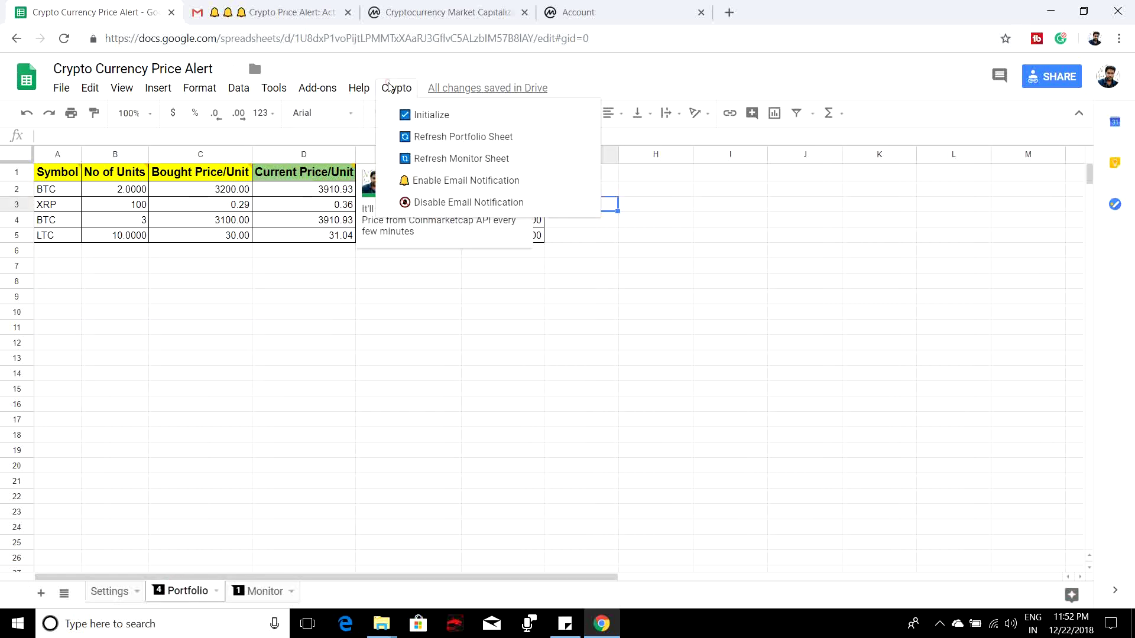
{"action": "left_click", "coordinate": [471, 138]}
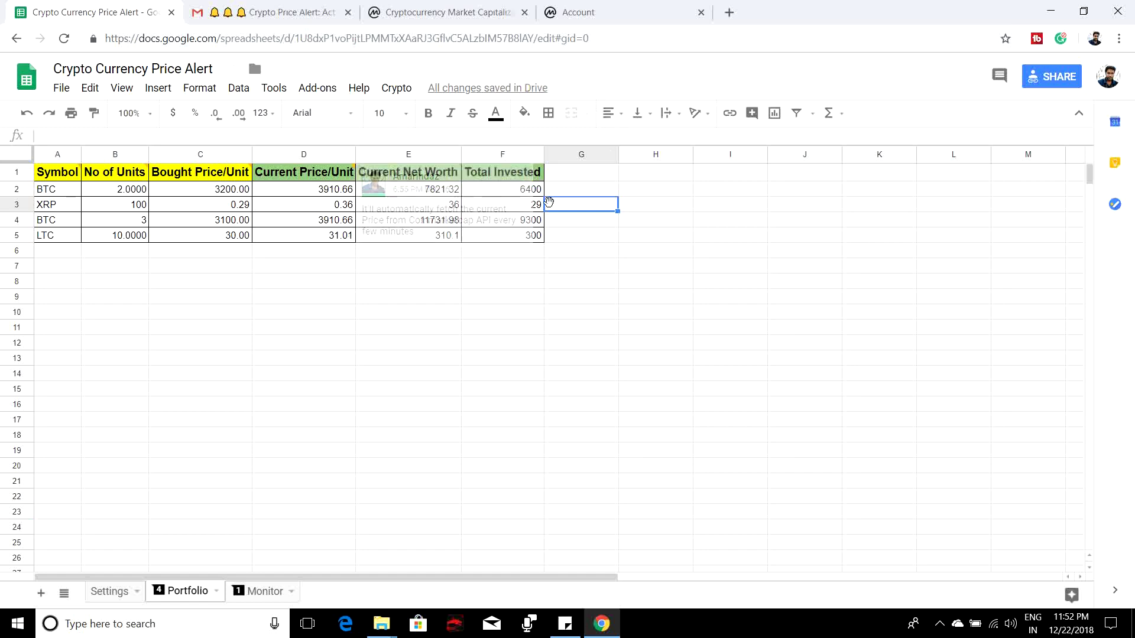
Return to the Monitor sheet and refresh its coin prices with the Crypto script.
{"action": "left_click", "coordinate": [259, 592]}
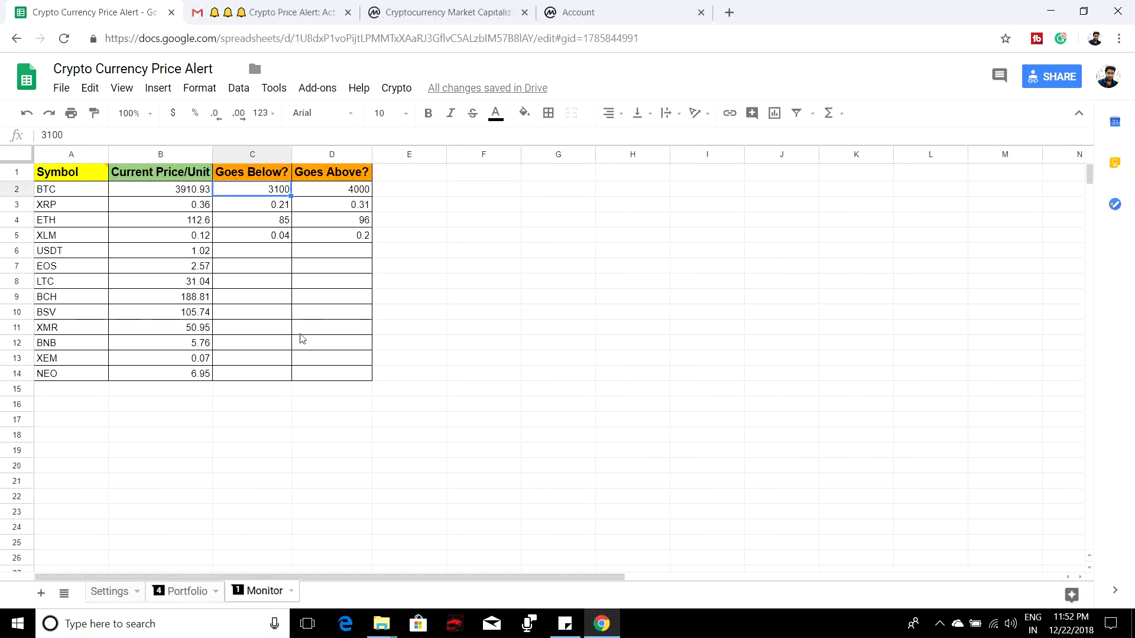
{"action": "left_click", "coordinate": [397, 87]}
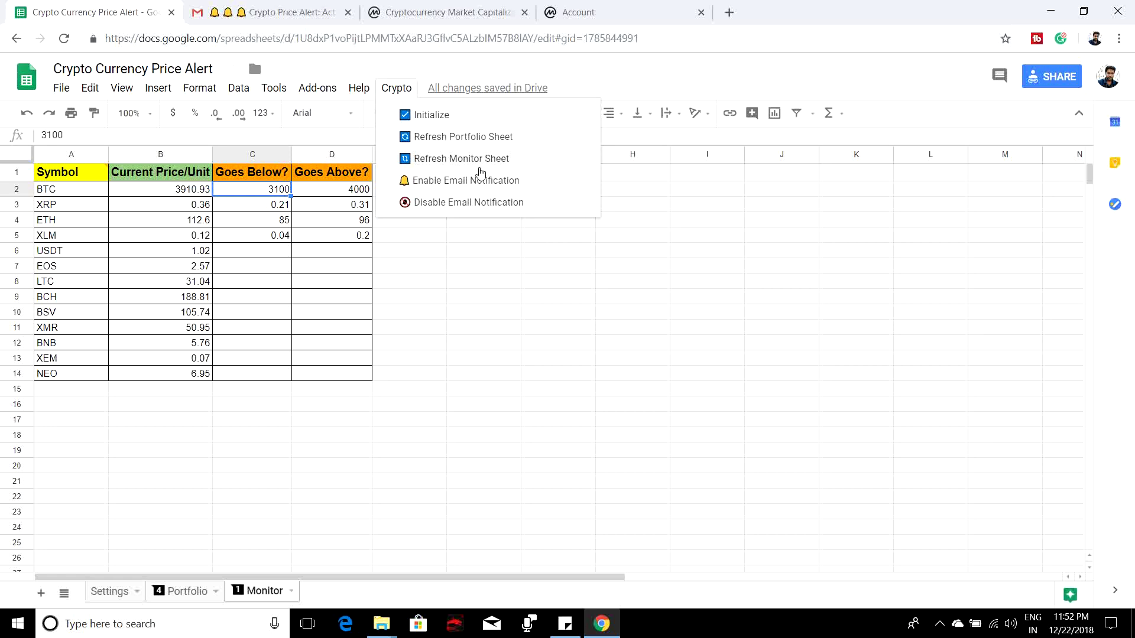